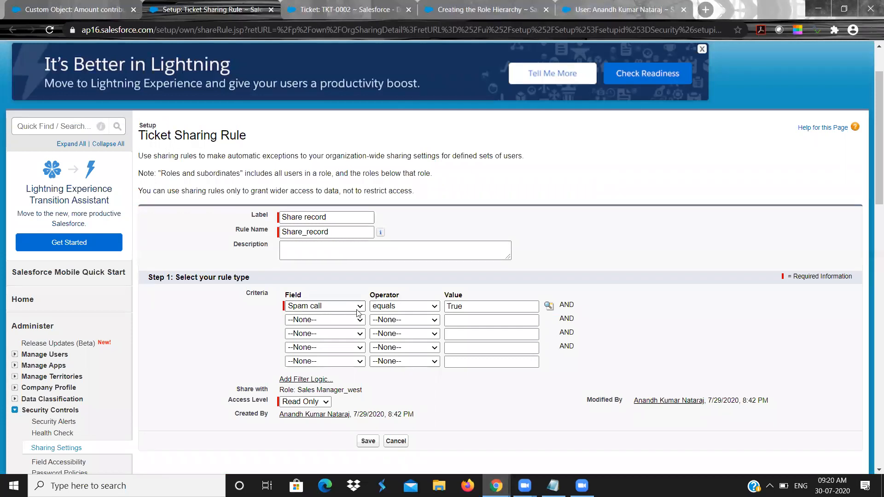
Review the Ticket sharing rule's Spam call criterion and its access level
{"action": "left_click", "coordinate": [393, 306]}
{"action": "left_click", "coordinate": [392, 307]}
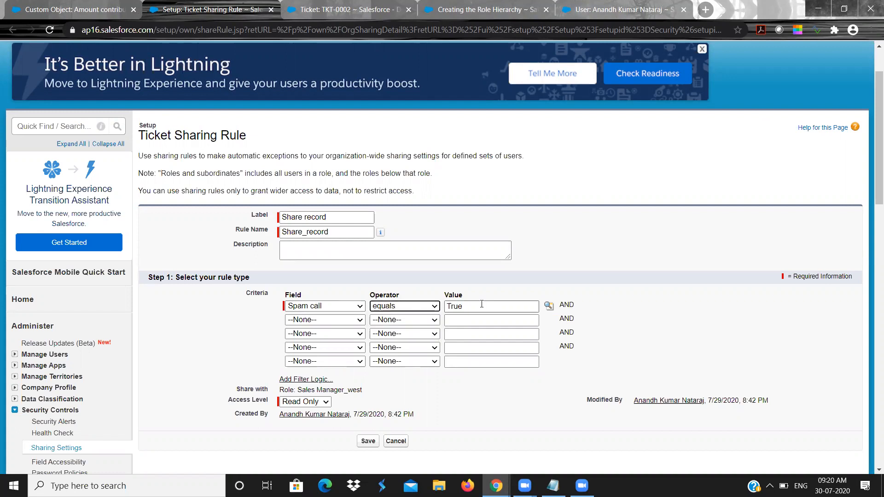
{"action": "left_click", "coordinate": [291, 402]}
{"action": "left_click", "coordinate": [290, 405]}
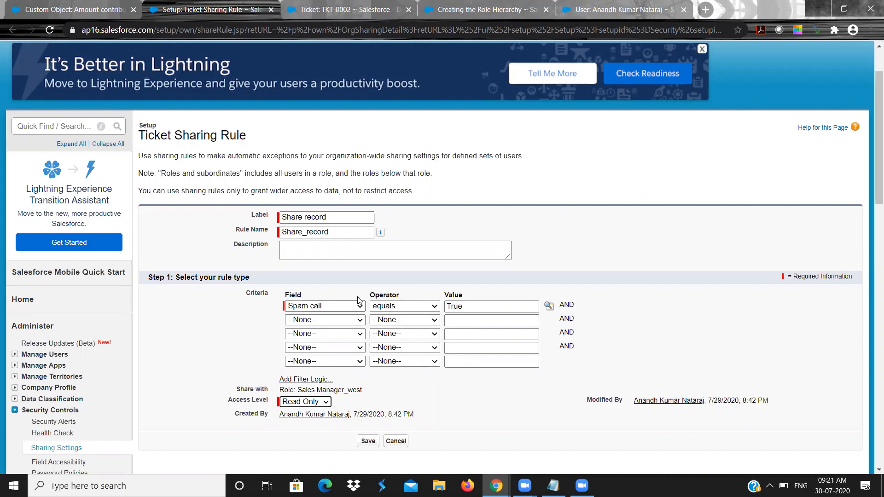
Check the ticket owner's role in the user record and role hierarchy, and inspect the Spam call field on ticket TKT-0002
{"action": "left_click", "coordinate": [646, 6]}
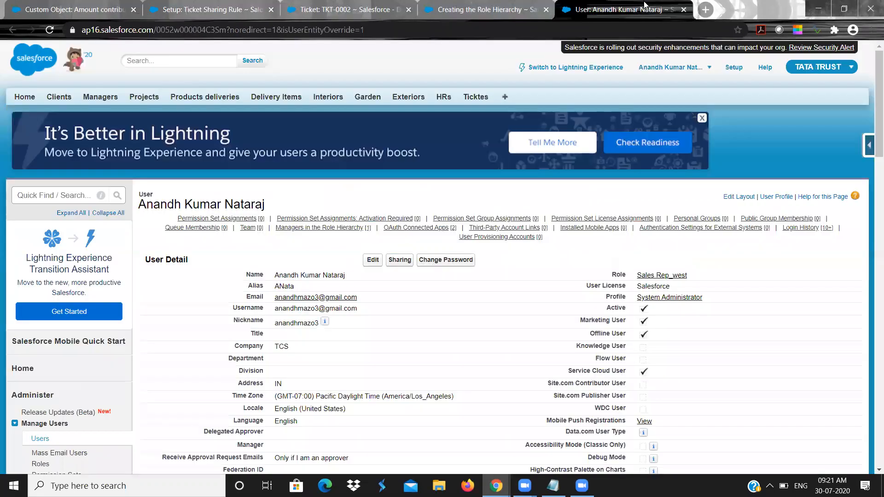
{"action": "left_click", "coordinate": [492, 6]}
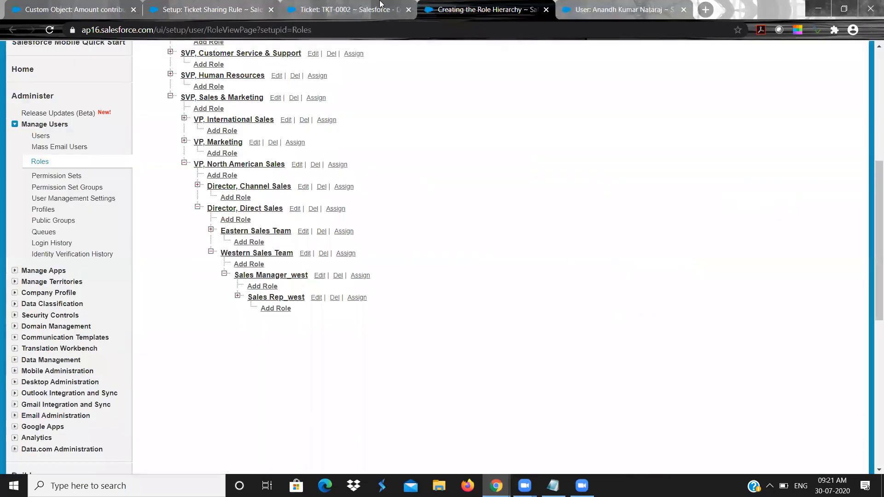
{"action": "left_click", "coordinate": [382, 6]}
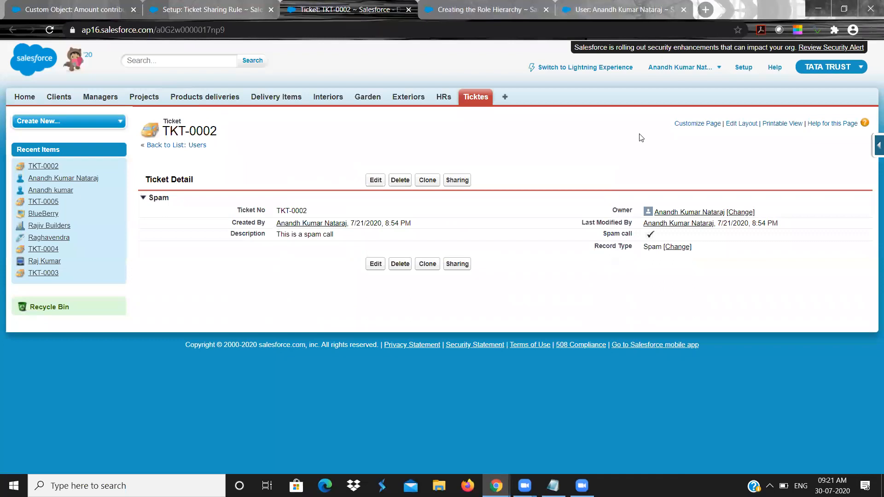
{"action": "double_click", "coordinate": [650, 238]}
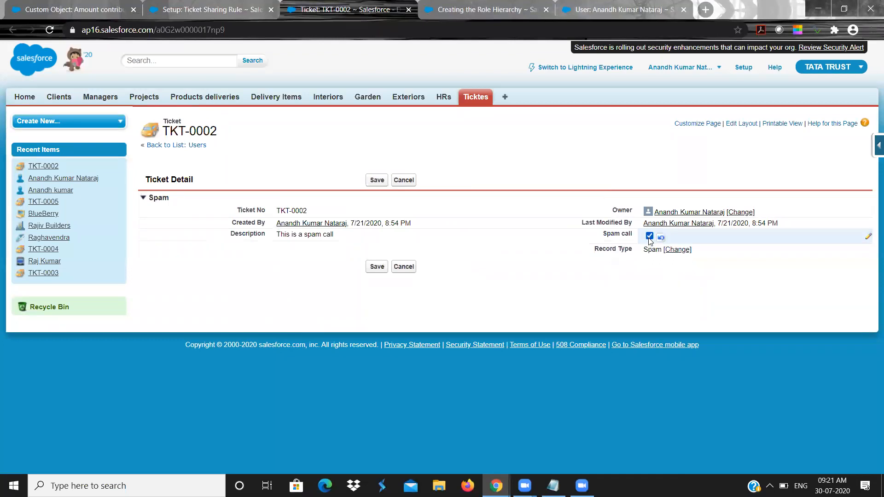
{"action": "left_click", "coordinate": [625, 277]}
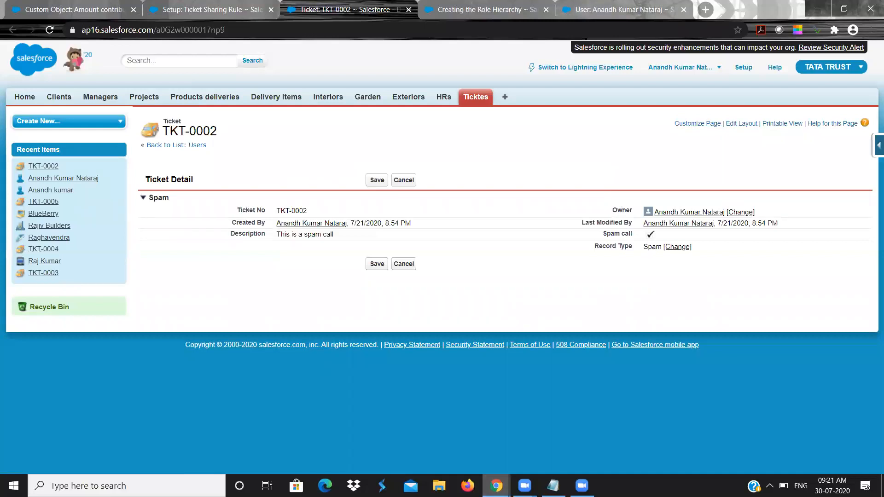
Compare ticket TKT-0002 in the incognito session with the owner's view, examining the ticket number and the detail section heading
{"action": "mouse_move", "coordinate": [497, 486]}
{"action": "left_click", "coordinate": [538, 431]}
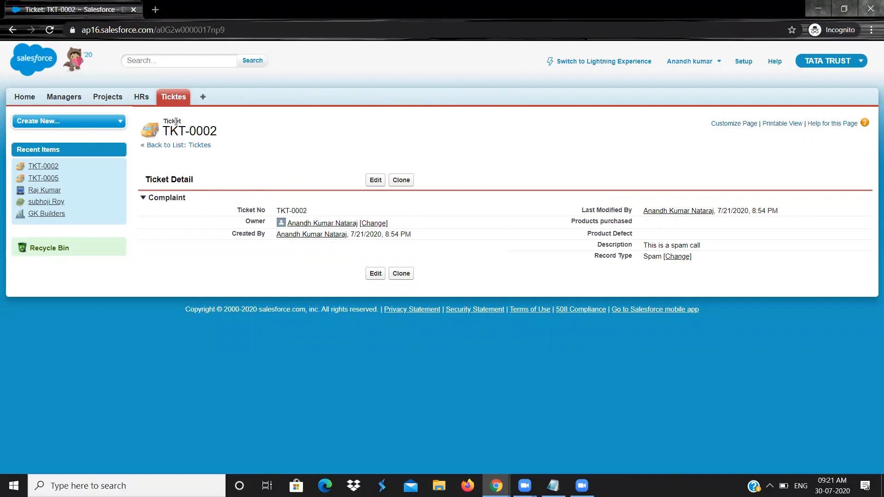
{"action": "left_click_drag", "start_coordinate": [180, 131], "coordinate": [235, 134]}
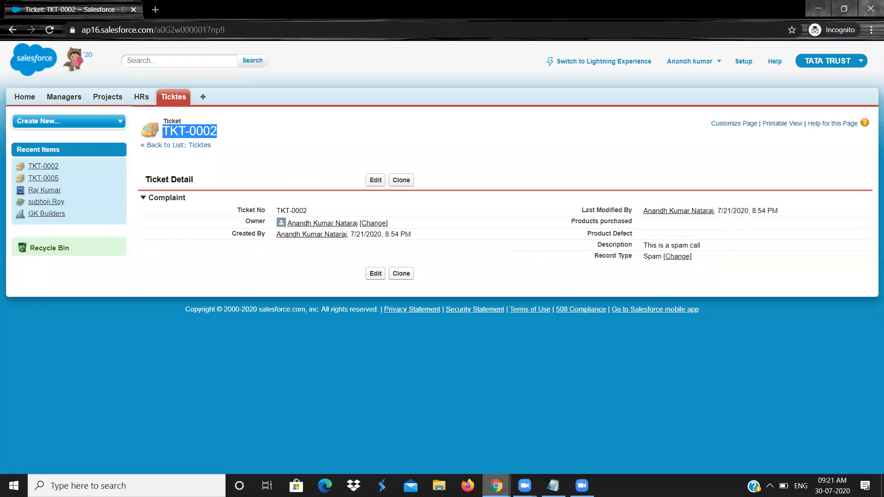
{"action": "mouse_move", "coordinate": [496, 486]}
{"action": "left_click", "coordinate": [446, 442]}
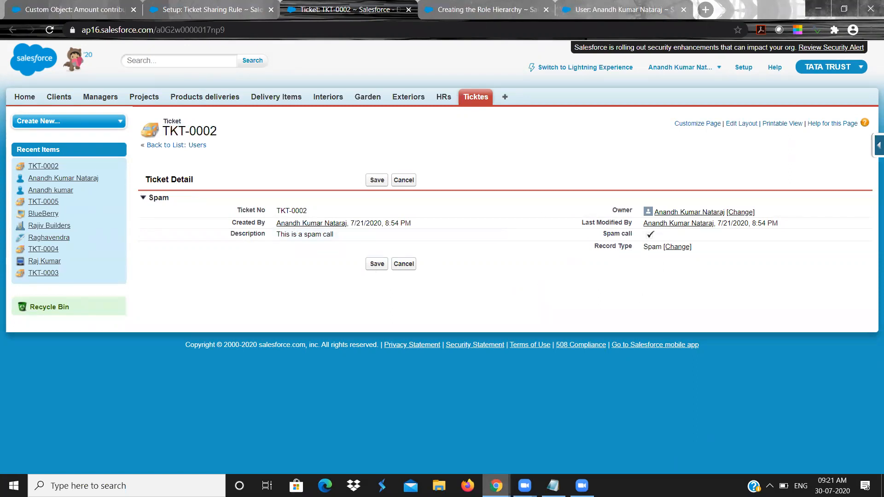
{"action": "mouse_move", "coordinate": [496, 486]}
{"action": "left_click", "coordinate": [577, 422]}
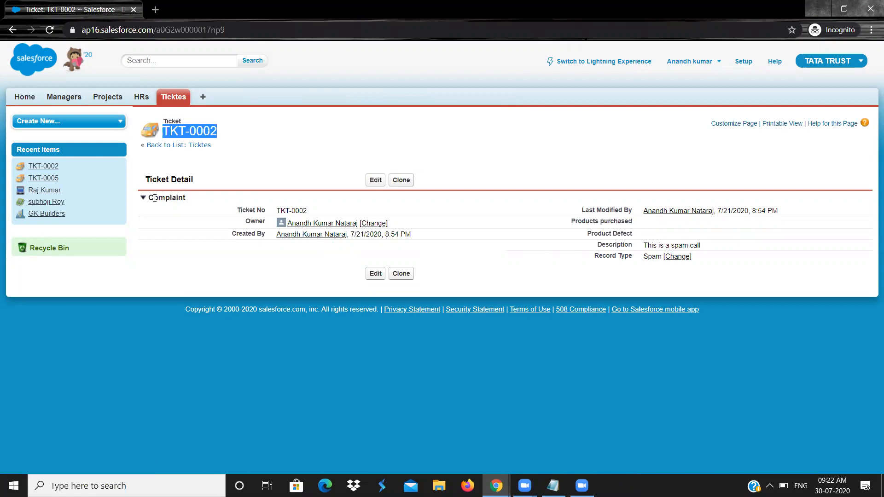
{"action": "left_click_drag", "start_coordinate": [151, 198], "coordinate": [188, 203]}
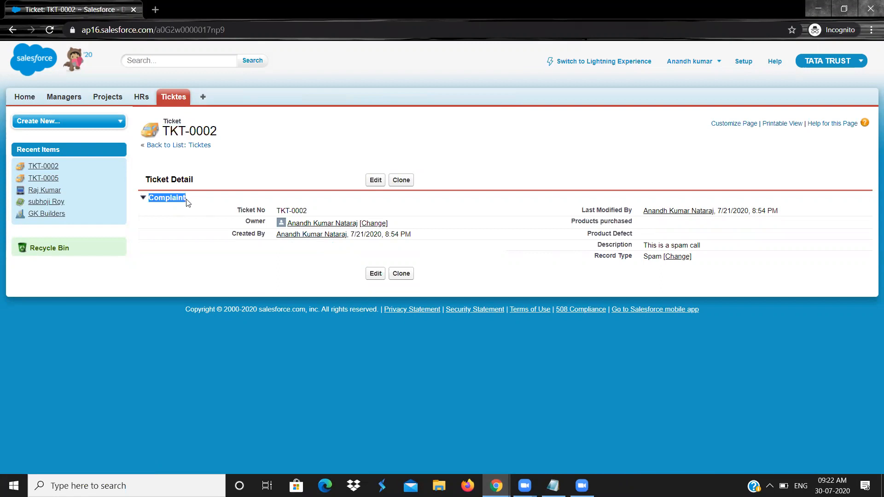
{"action": "left_click", "coordinate": [817, 7]}
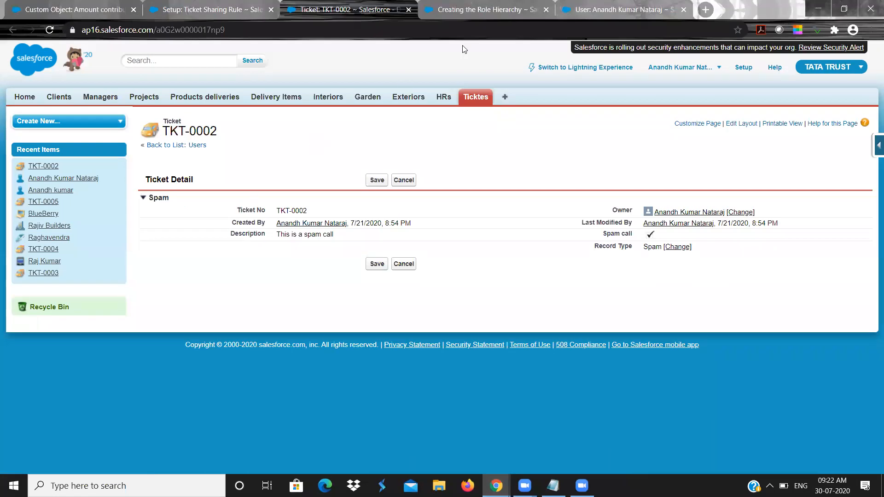
Open the standard Sales profile from Setup and examine its Ticket page layout assignments by record type
{"action": "left_click", "coordinate": [743, 68]}
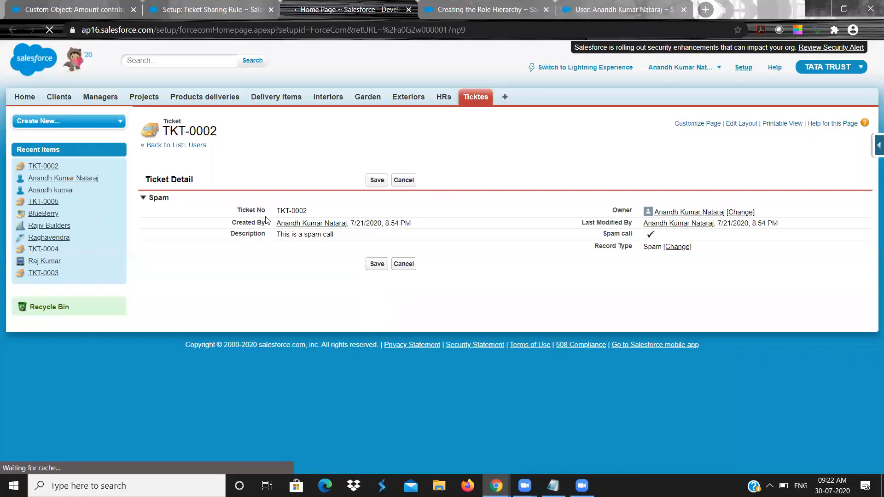
{"action": "scroll", "coordinate": [266, 220], "scroll_direction": "down", "scroll_amount": 4}
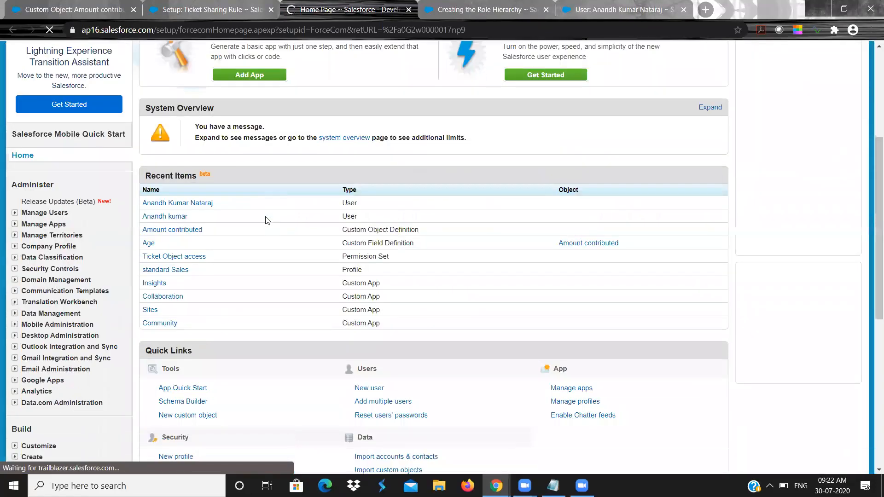
{"action": "left_click", "coordinate": [181, 272]}
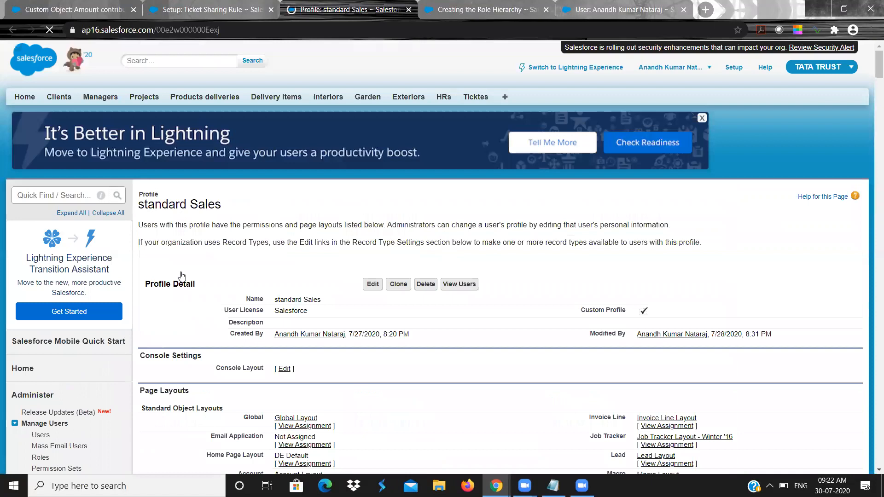
{"action": "scroll", "coordinate": [182, 276], "scroll_direction": "down", "scroll_amount": 1}
{"action": "scroll", "coordinate": [812, 211], "scroll_direction": "down", "scroll_amount": 11}
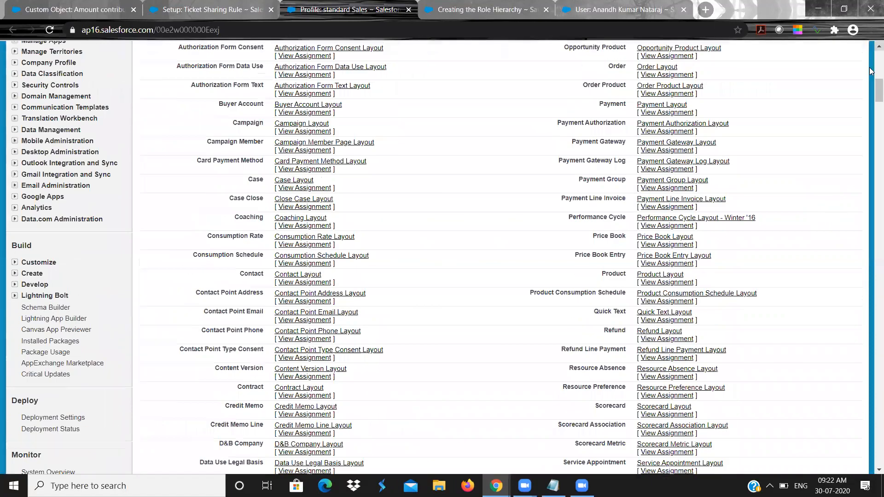
{"action": "left_click_drag", "start_coordinate": [872, 86], "coordinate": [859, 403]}
{"action": "left_click_drag", "start_coordinate": [863, 349], "coordinate": [847, 122]}
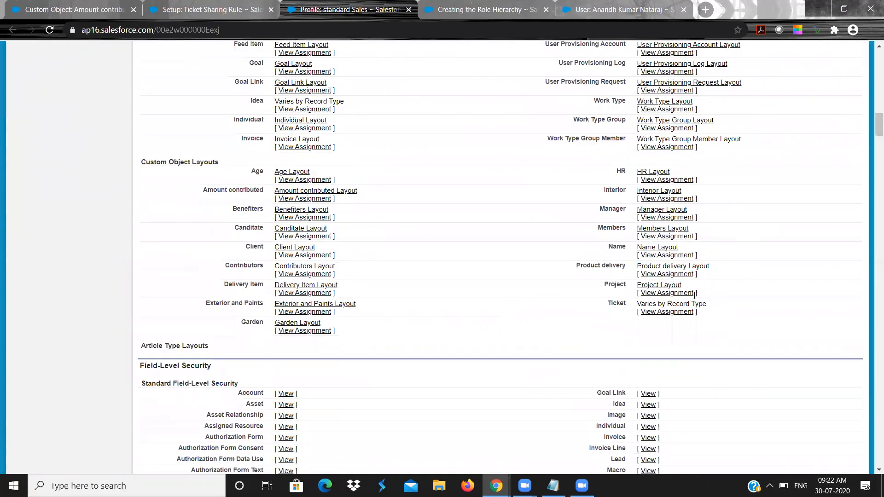
{"action": "left_click", "coordinate": [667, 312]}
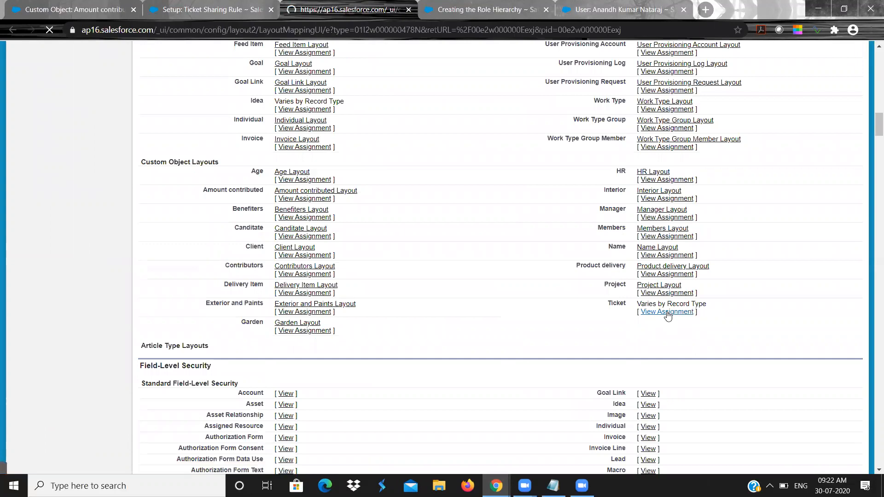
{"action": "scroll", "coordinate": [668, 316], "scroll_direction": "down", "scroll_amount": 2}
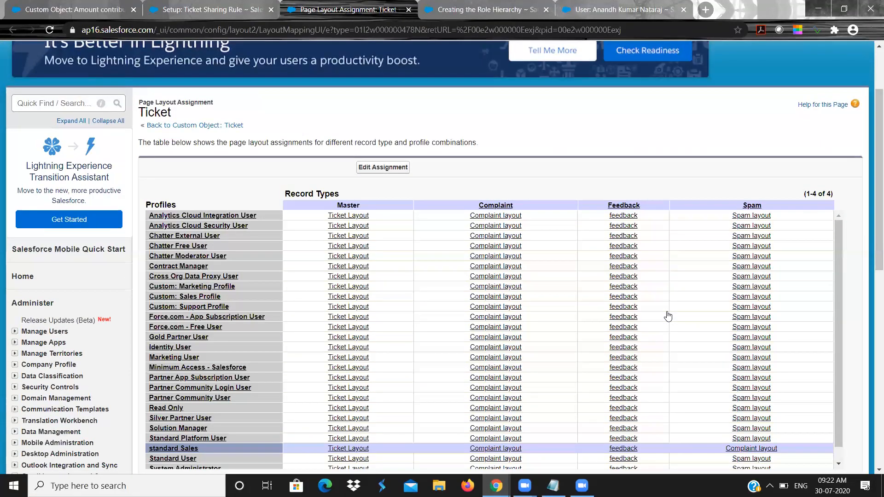
{"action": "scroll", "coordinate": [668, 316], "scroll_direction": "down", "scroll_amount": 1}
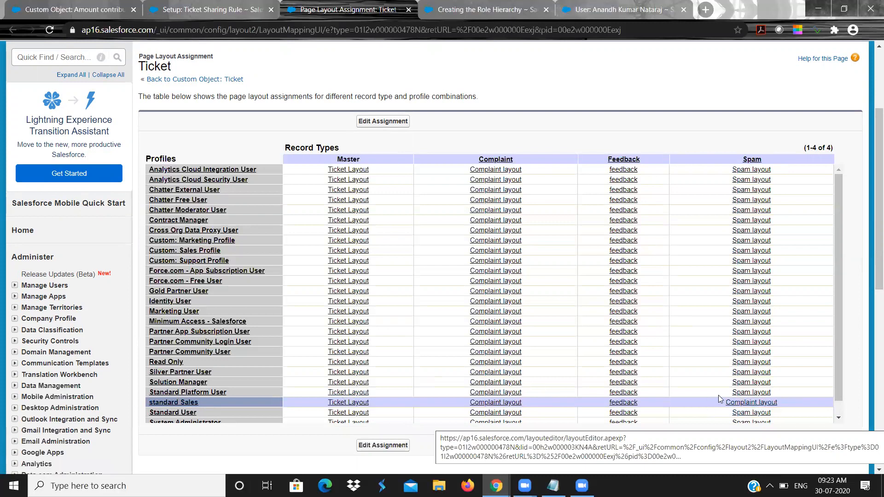
Check the section heading of TKT-0002 in the incognito session against the profile's Spam layout assignment
{"action": "mouse_move", "coordinate": [495, 484]}
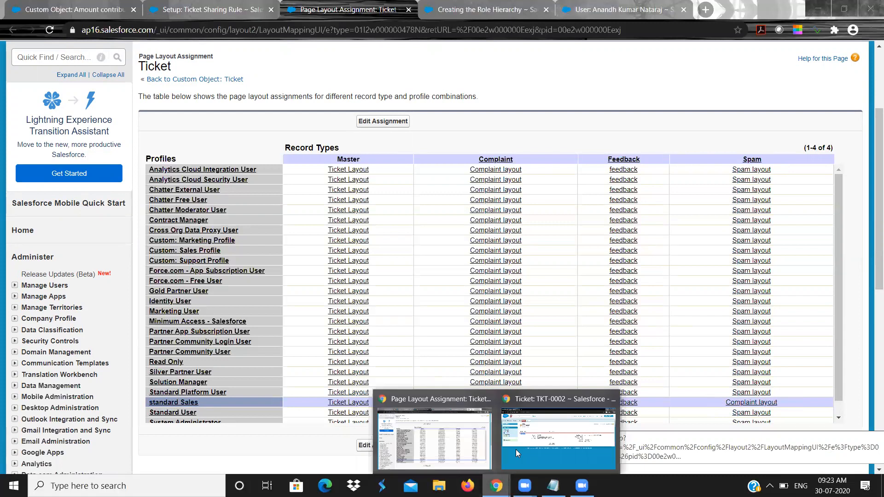
{"action": "left_click", "coordinate": [516, 449]}
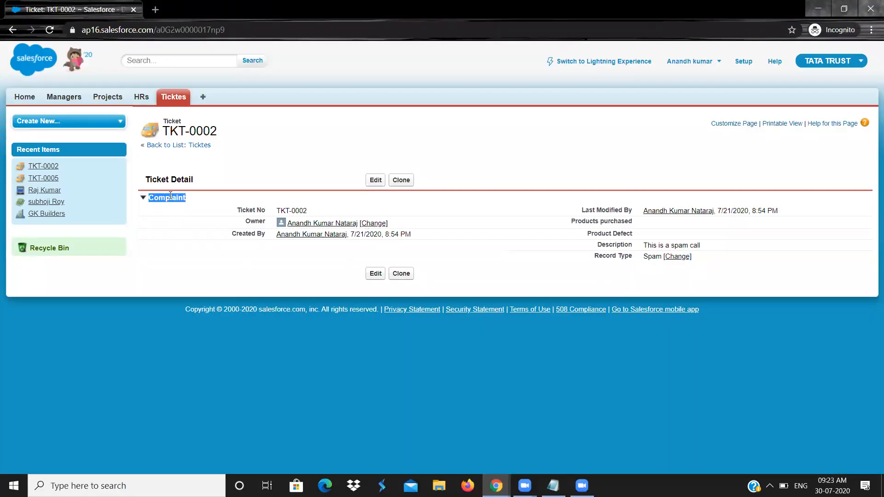
{"action": "left_click", "coordinate": [817, 9]}
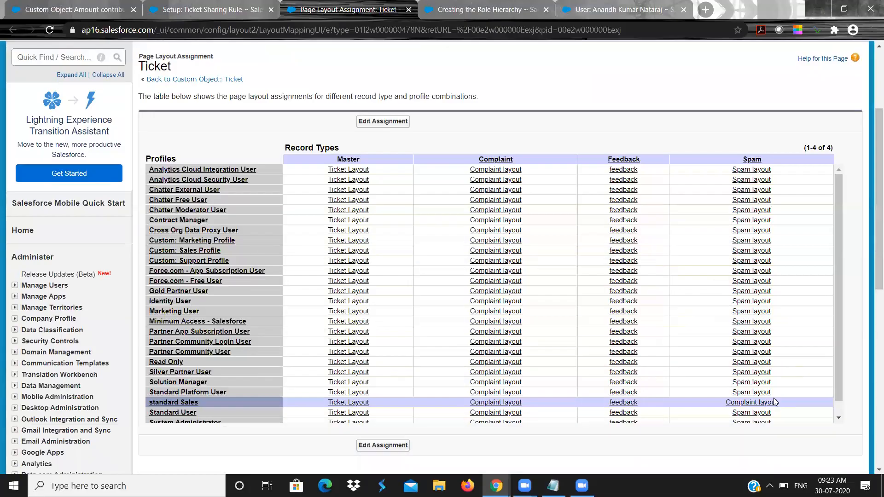
Review the ticket owner's user record and the role hierarchy, and return to the Ticket sharing rule
{"action": "left_click", "coordinate": [670, 6]}
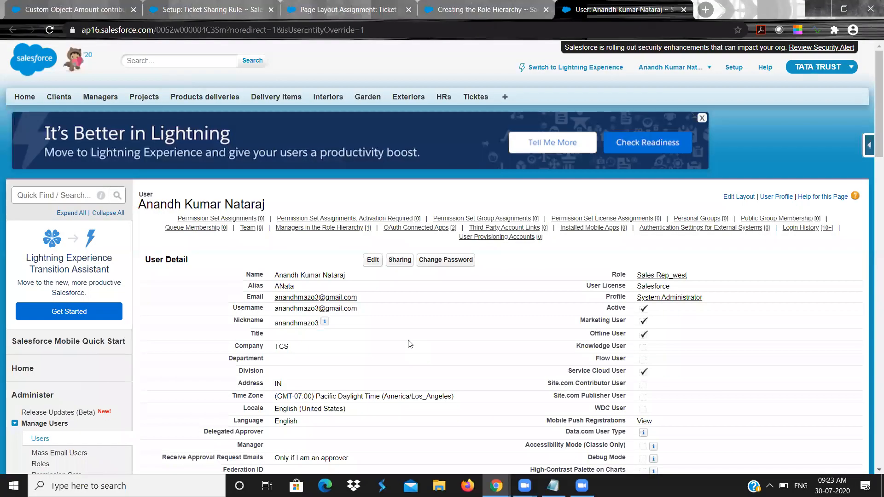
{"action": "left_click", "coordinate": [482, 4]}
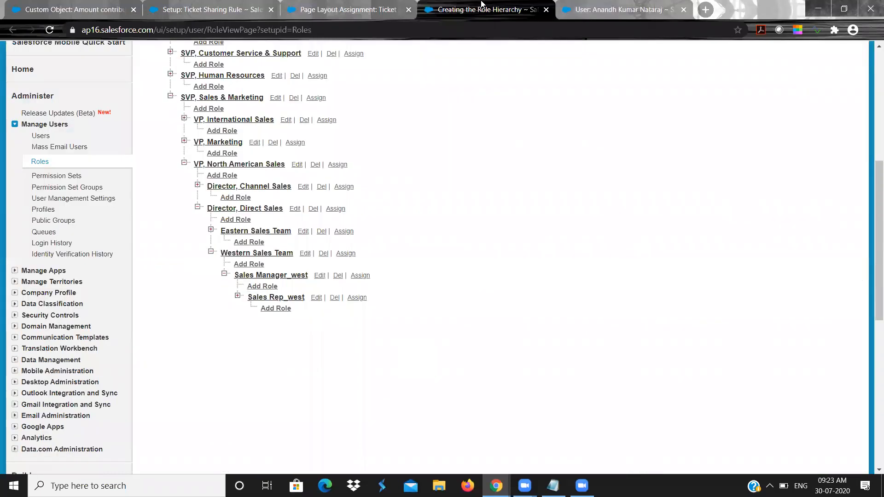
{"action": "left_click", "coordinate": [222, 5]}
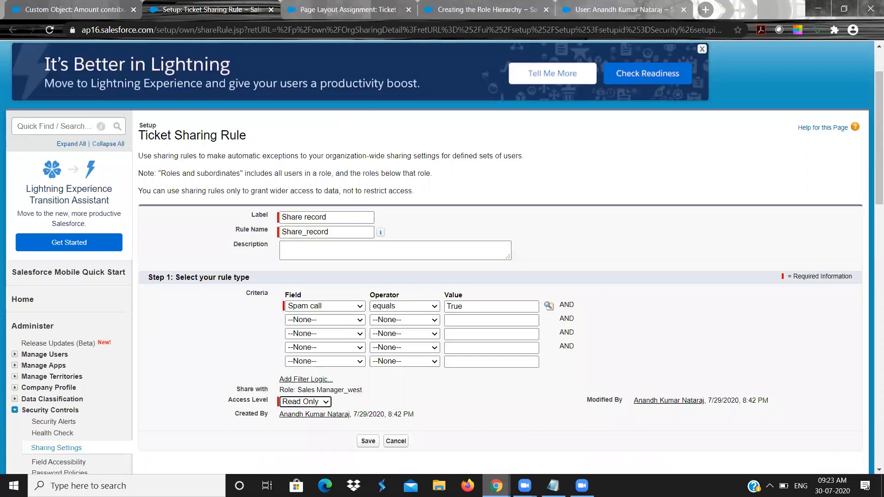
Try to edit ticket TKT-0002 in the incognito session, read the response and return to the ticket detail
{"action": "mouse_move", "coordinate": [496, 486]}
{"action": "left_click", "coordinate": [545, 418]}
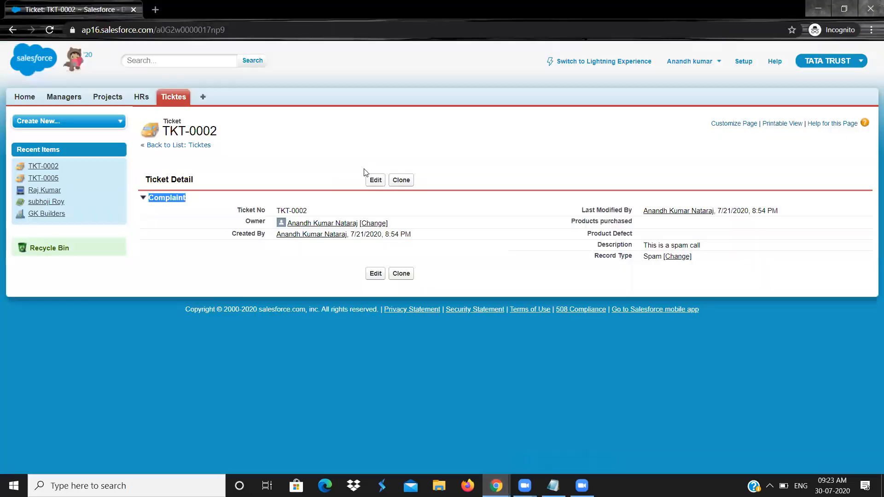
{"action": "left_click", "coordinate": [368, 181]}
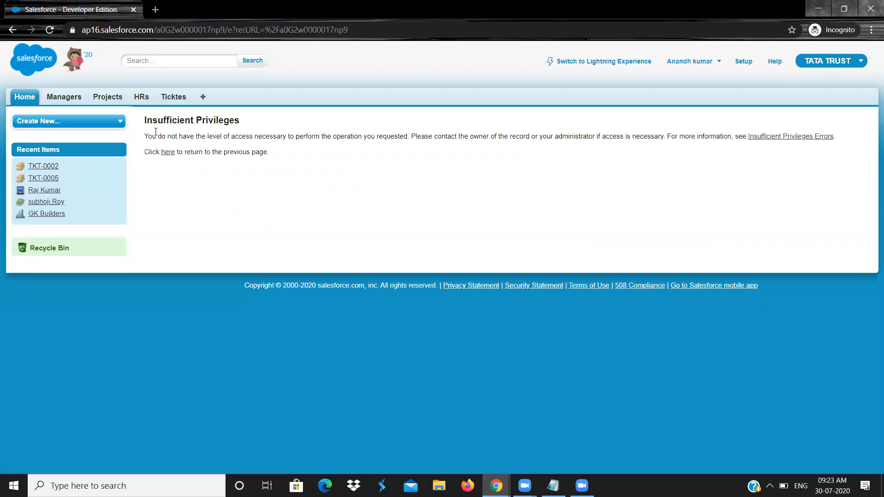
{"action": "left_click_drag", "start_coordinate": [146, 134], "coordinate": [233, 152]}
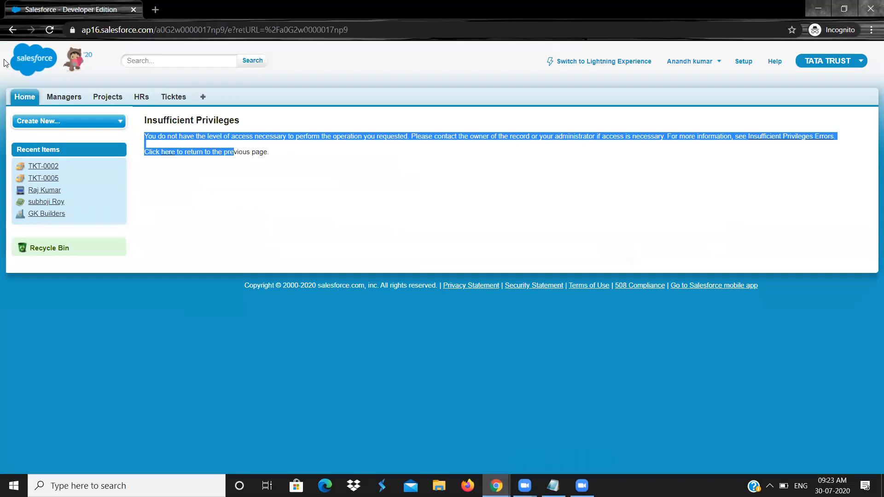
{"action": "left_click", "coordinate": [9, 30]}
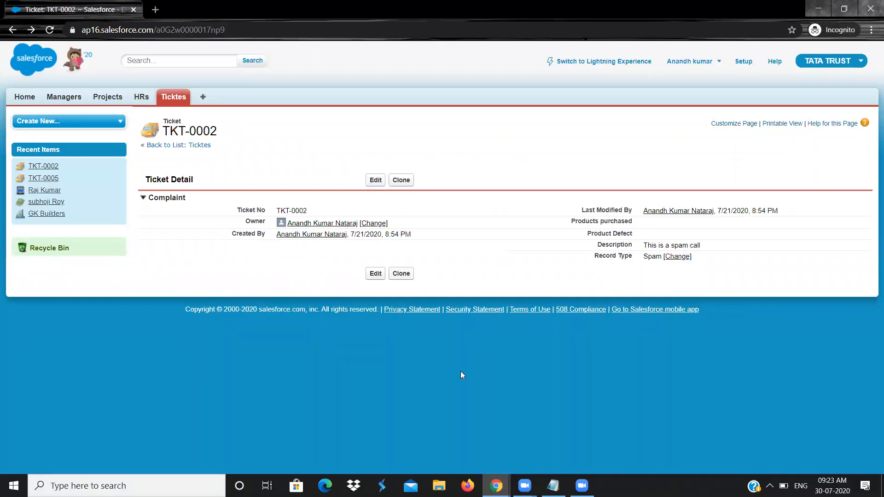
Set the Ticket sharing rule's access level to Read/Write, save it and accept the sharing recalculation
{"action": "mouse_move", "coordinate": [495, 486]}
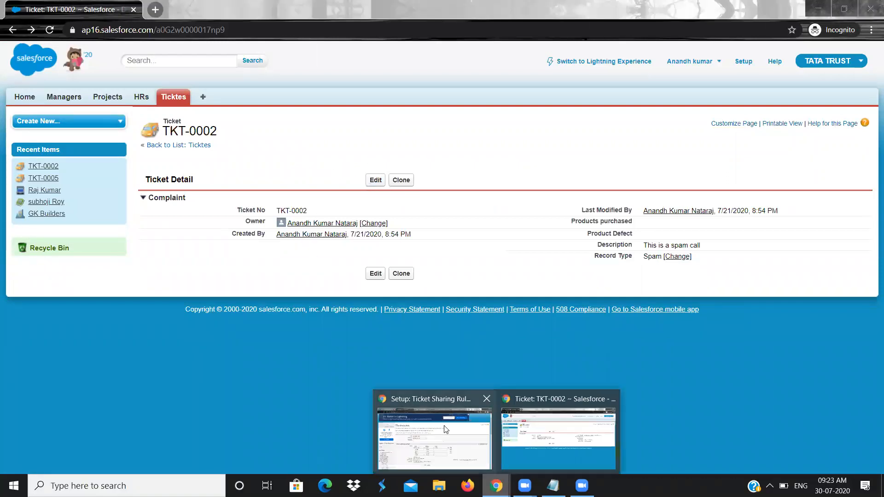
{"action": "left_click", "coordinate": [445, 429]}
{"action": "left_click", "coordinate": [317, 404]}
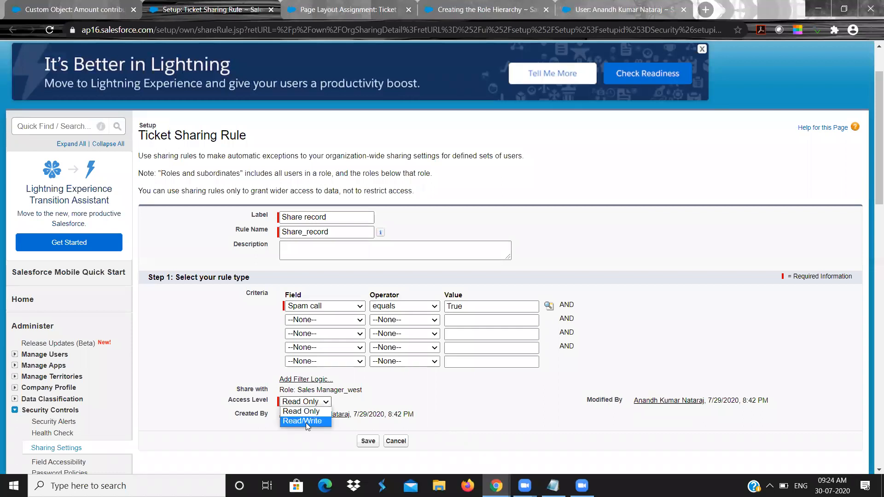
{"action": "left_click", "coordinate": [306, 422]}
{"action": "left_click", "coordinate": [363, 440]}
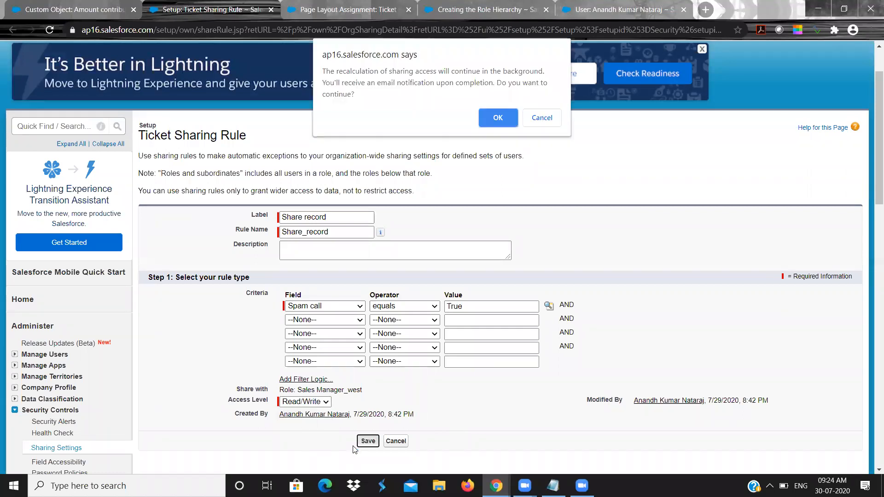
{"action": "left_click", "coordinate": [491, 119]}
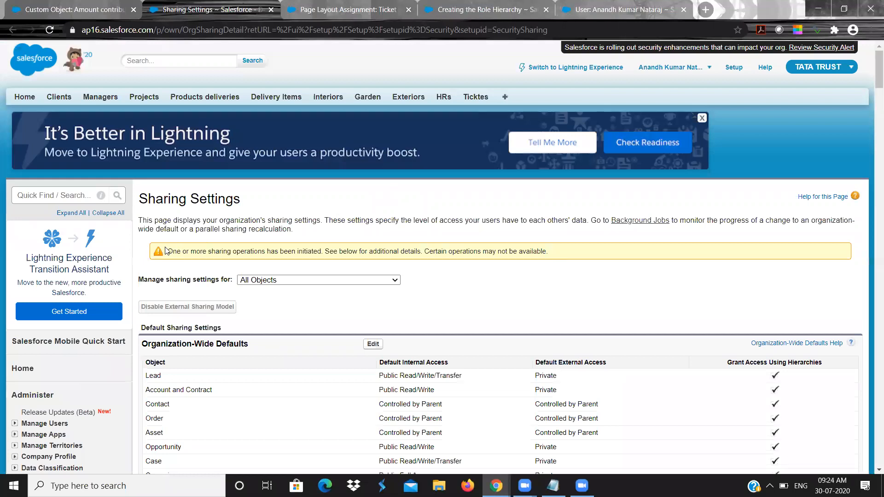
Refresh the Sharing Settings page, then reload ticket TKT-0002 in the incognito session and open it for editing
{"action": "mouse_move", "coordinate": [165, 251]}
{"action": "left_mouse_down"}
{"action": "mouse_move", "coordinate": [240, 251]}
{"action": "mouse_move", "coordinate": [156, 251]}
{"action": "left_mouse_up"}
{"action": "left_click", "coordinate": [50, 31]}
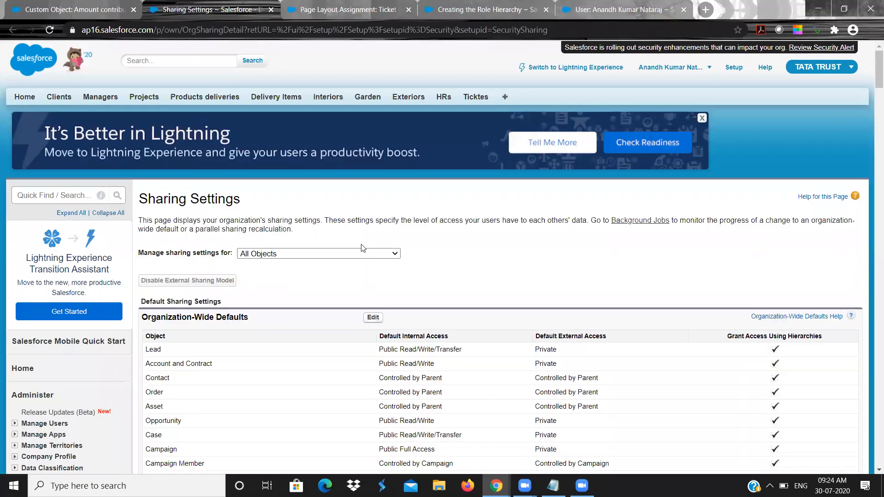
{"action": "left_click", "coordinate": [621, 6]}
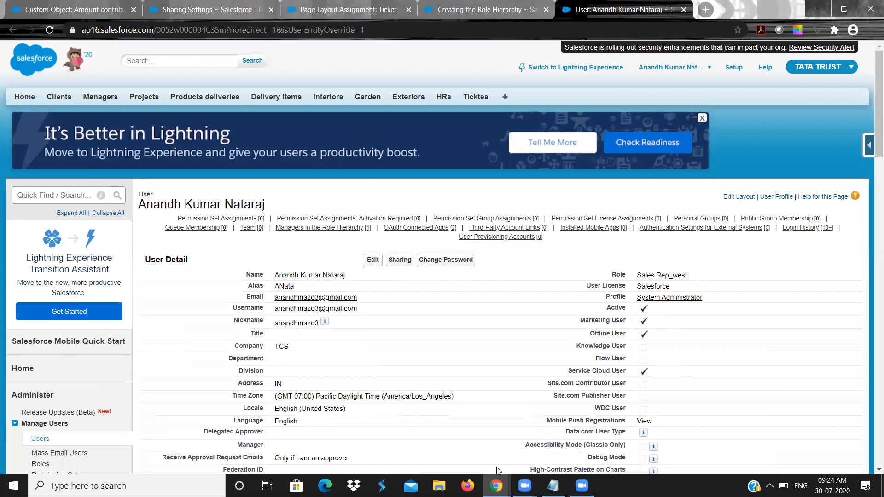
{"action": "mouse_move", "coordinate": [496, 485]}
{"action": "left_click", "coordinate": [540, 437]}
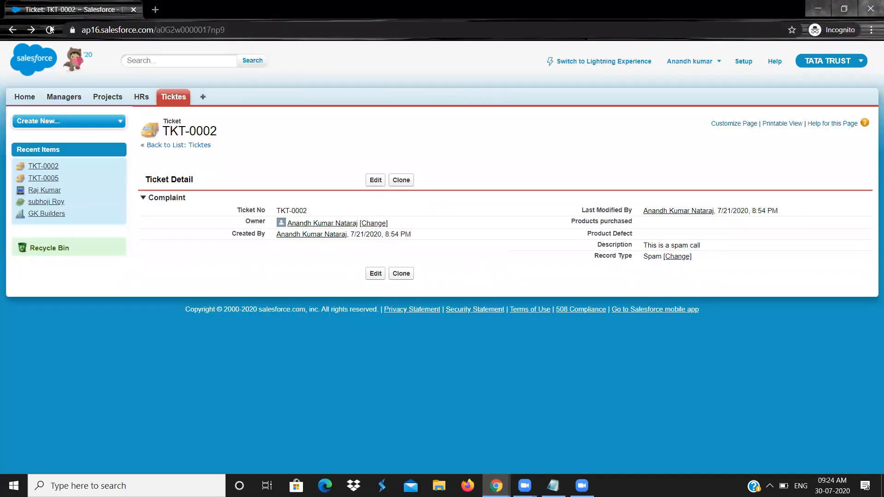
{"action": "left_click", "coordinate": [50, 30]}
{"action": "left_click", "coordinate": [372, 180]}
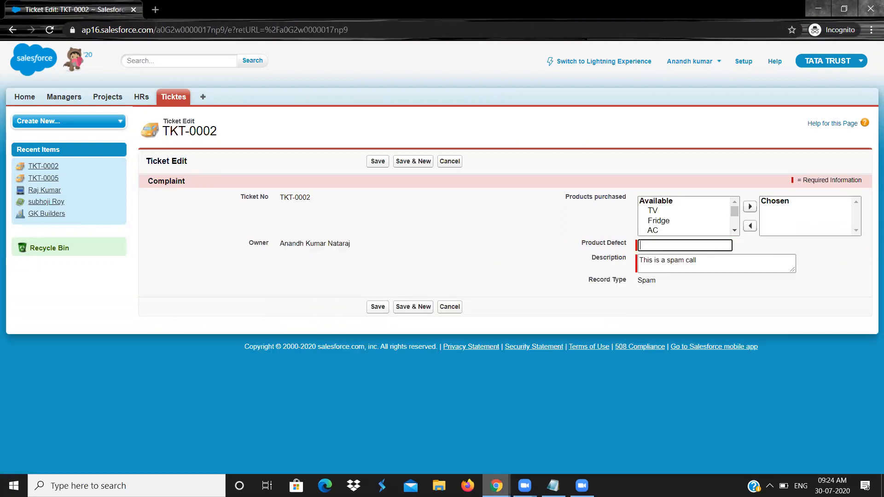
Return to the administrator session's Sharing Settings, open the Ticket sharing rule and check which role it is shared with
{"action": "mouse_move", "coordinate": [496, 486]}
{"action": "left_click", "coordinate": [435, 438]}
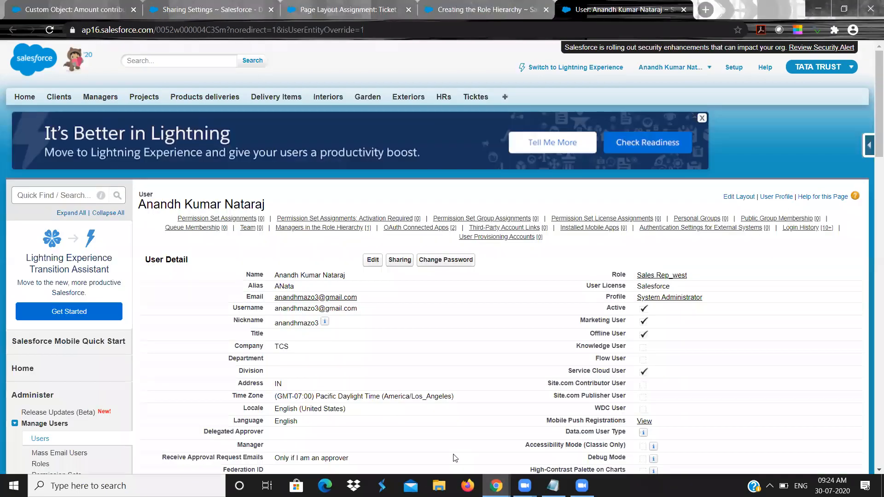
{"action": "left_click", "coordinate": [189, 5]}
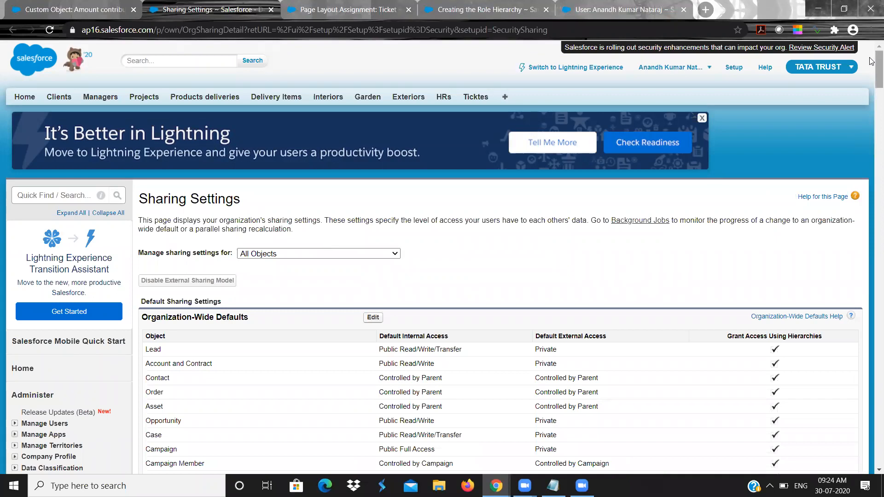
{"action": "left_click_drag", "start_coordinate": [872, 62], "coordinate": [871, 441]}
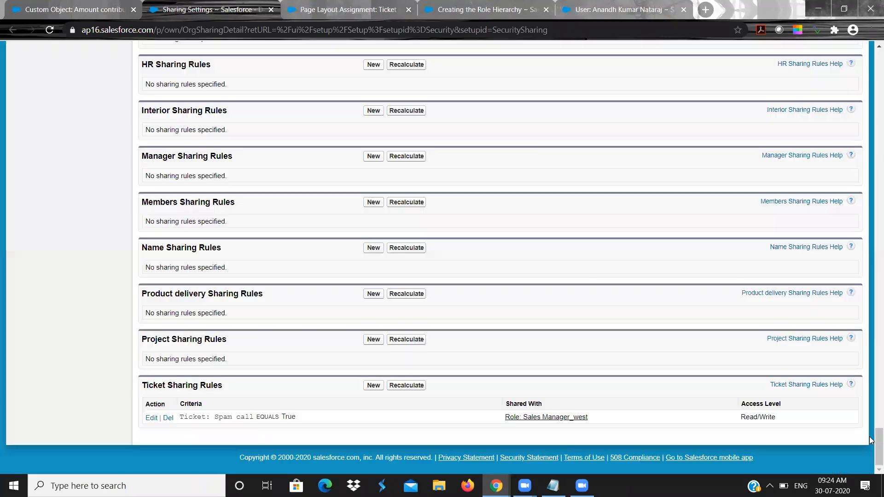
{"action": "left_click", "coordinate": [152, 418]}
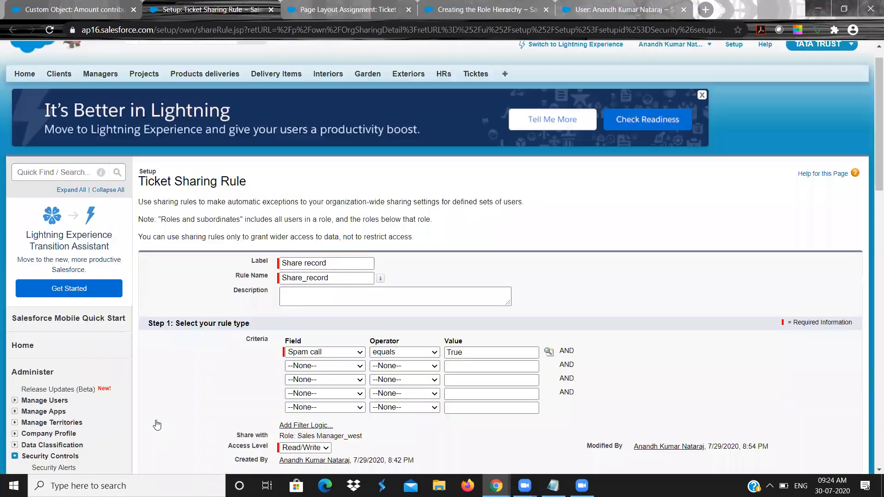
{"action": "scroll", "coordinate": [302, 343], "scroll_direction": "down", "scroll_amount": 3}
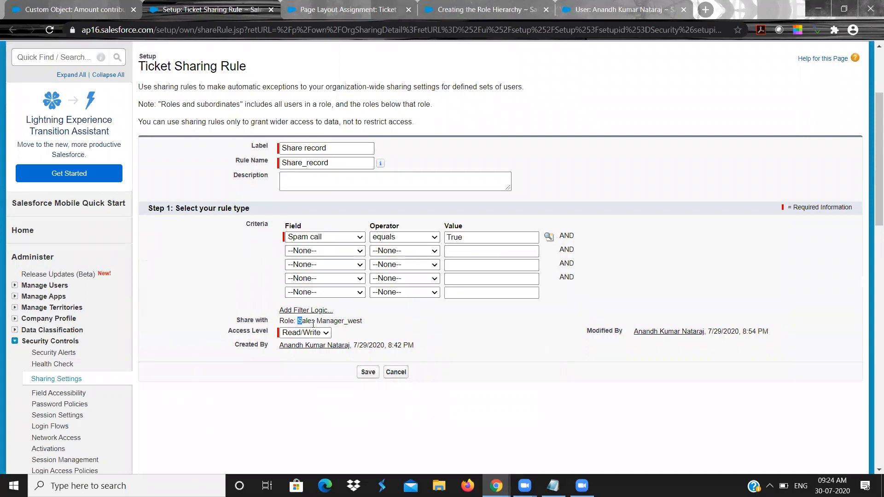
{"action": "left_click_drag", "start_coordinate": [298, 321], "coordinate": [372, 325]}
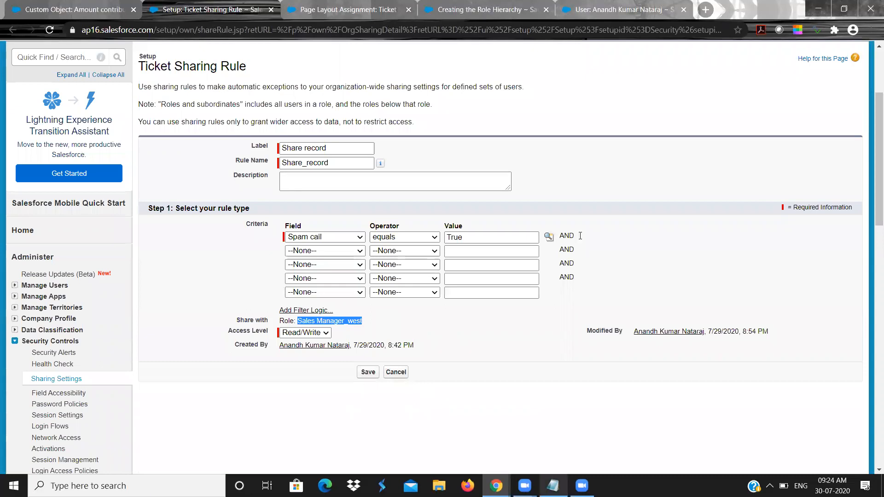
Switch to the Notepad notes and extend item 1, Object private, with "-- Only the owners of the records can see, SYS admin can"
{"action": "key", "text": "alt+Tab"}
{"action": "left_click", "coordinate": [511, 203]}
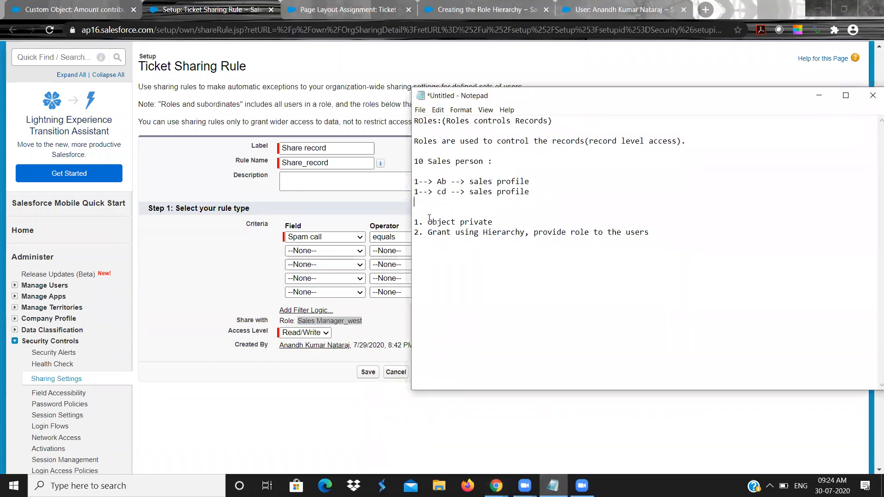
{"action": "left_click", "coordinate": [496, 224], "text": "shift"}
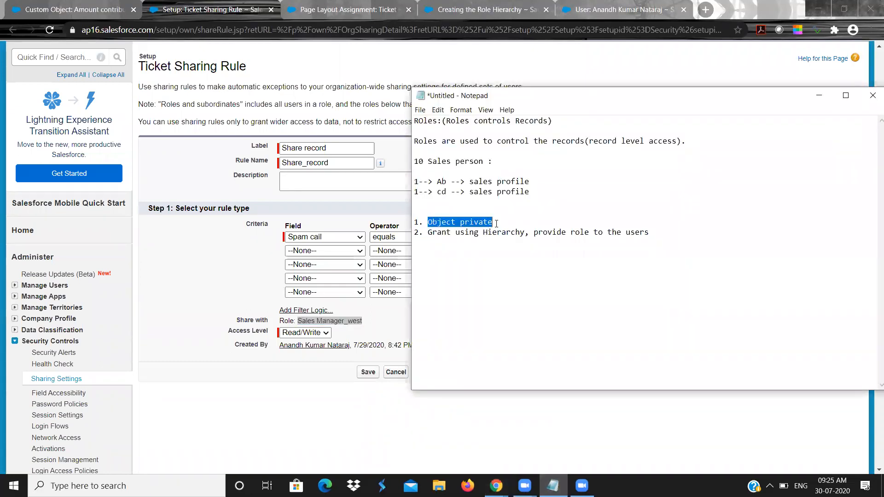
{"action": "left_click", "coordinate": [496, 224]}
{"action": "type", "text": "-"}
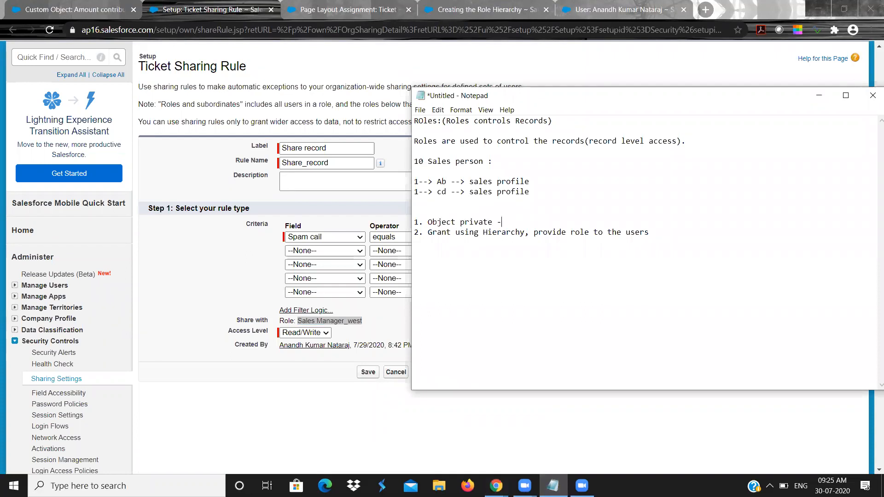
{"action": "type", "text": "- Only the owners of the rec"}
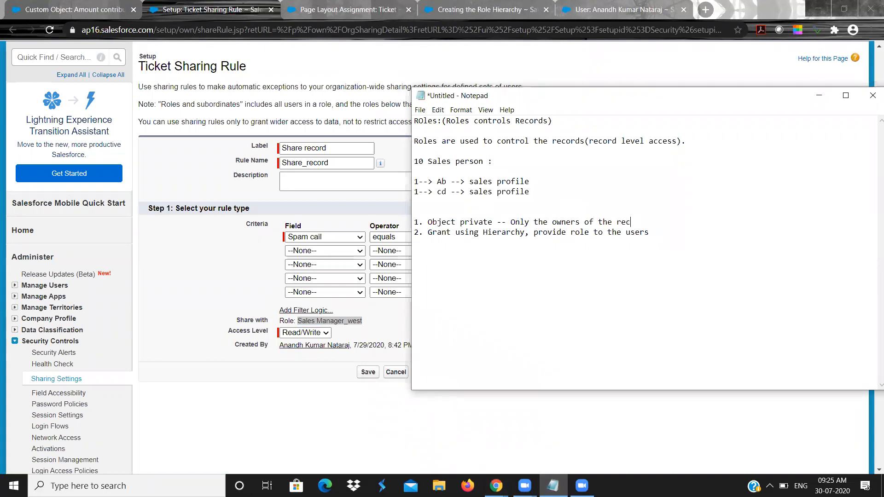
{"action": "type", "text": "ords can see, SYS admin can "}
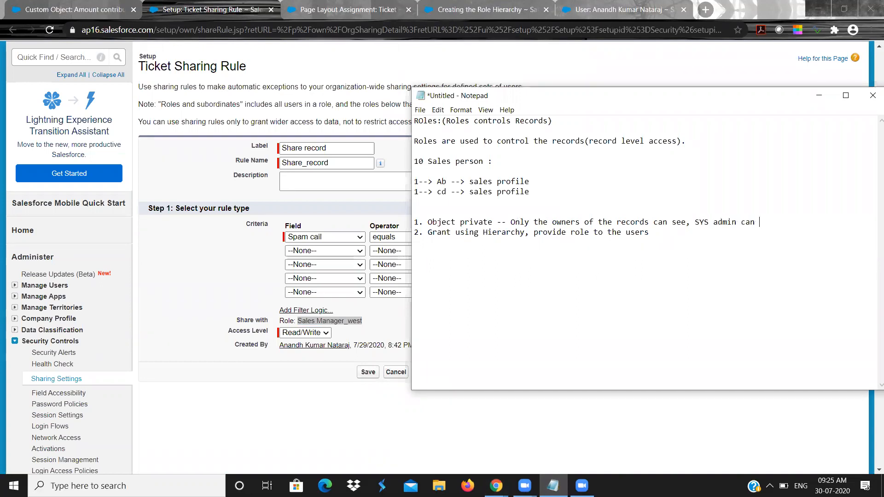
Finish item 1 with "see all the records, bcoz he has View all, modify all permission" and indent its second line
{"action": "type", "text": "see all the records, bcoz he has View all, m"}
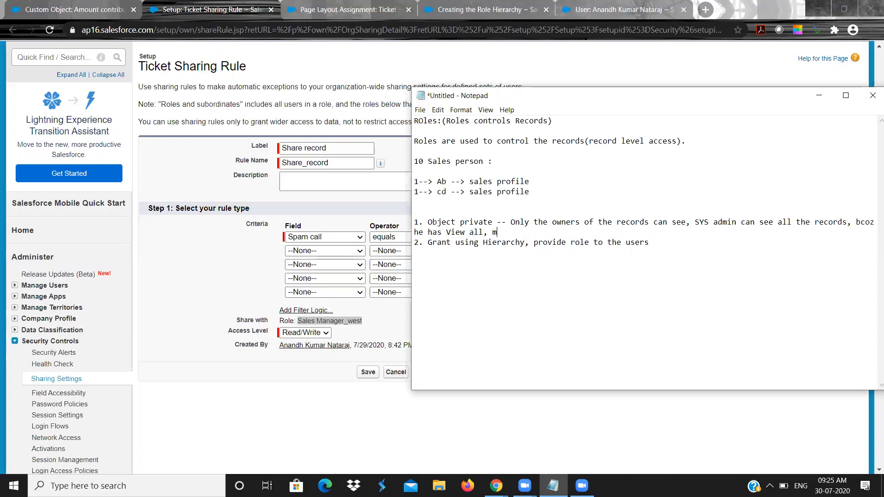
{"action": "type", "text": "odify all permission"}
{"action": "left_click", "coordinate": [415, 233]}
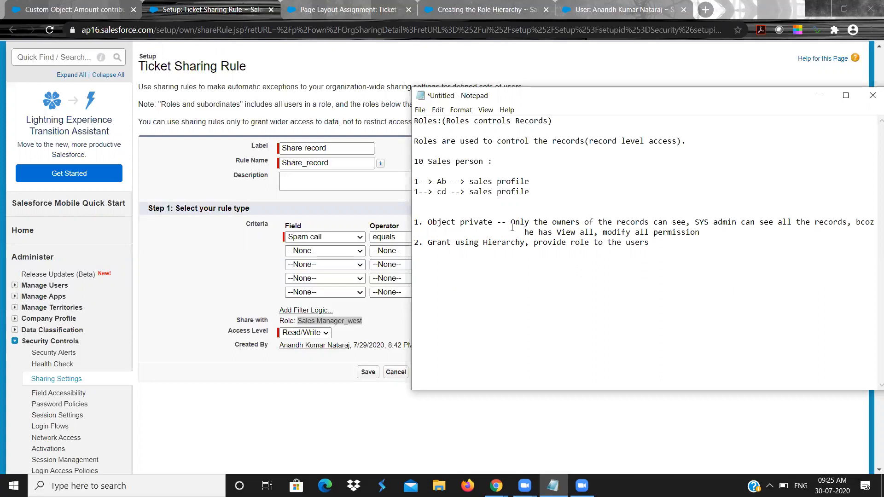
Review the notes on private objects and record owners, and the item about granting access using hierarchy
{"action": "left_click", "coordinate": [701, 233], "text": "shift"}
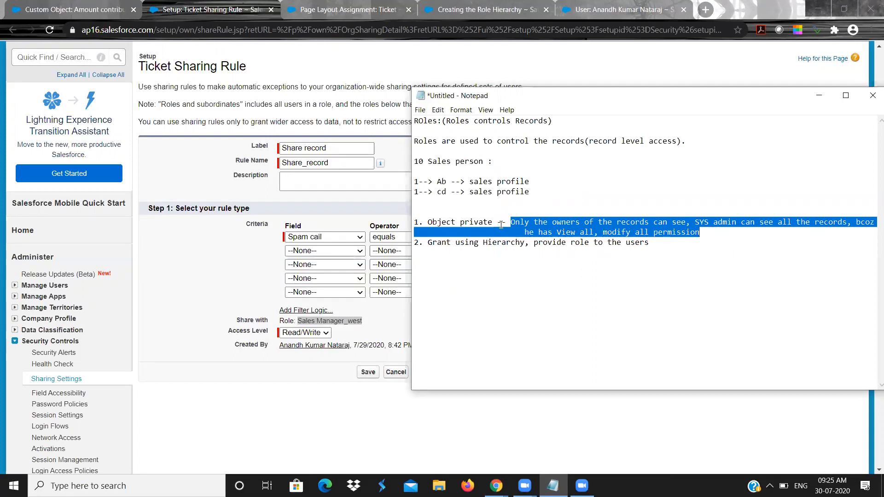
{"action": "double_click", "coordinate": [481, 221]}
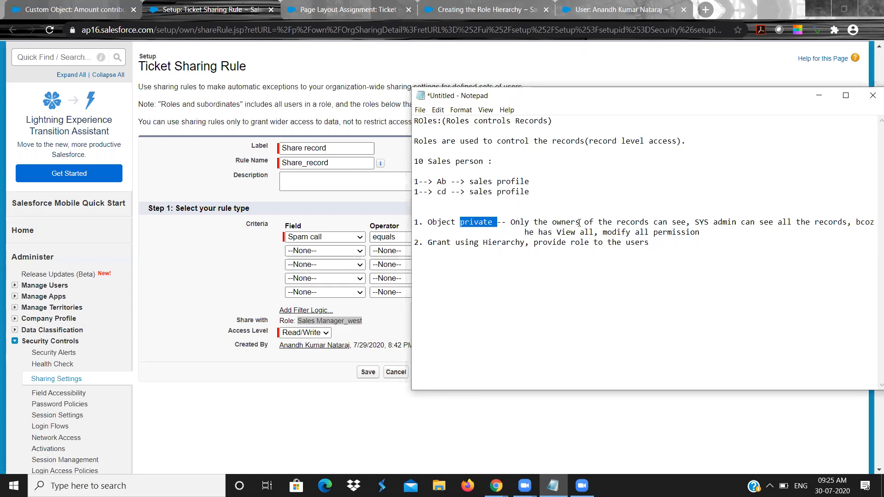
{"action": "double_click", "coordinate": [565, 222]}
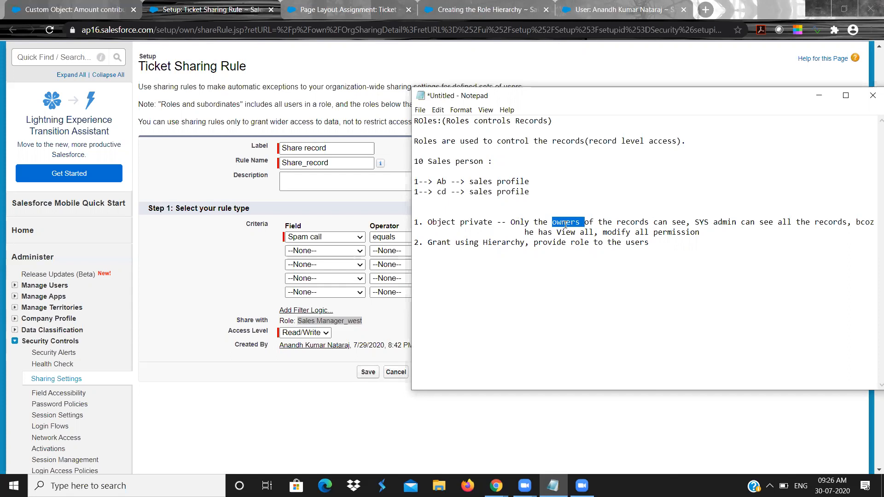
{"action": "double_click", "coordinate": [508, 242]}
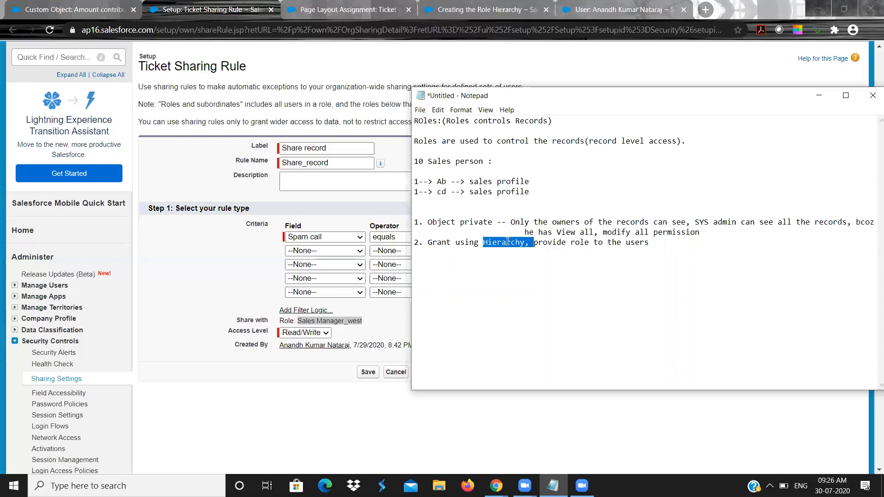
{"action": "left_click", "coordinate": [500, 248]}
{"action": "double_click", "coordinate": [500, 245]}
{"action": "double_click", "coordinate": [478, 245]}
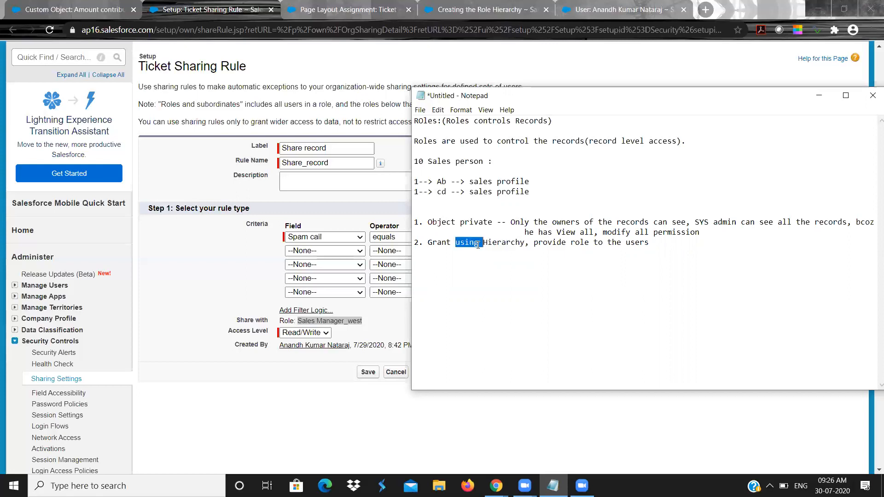
{"action": "double_click", "coordinate": [492, 246]}
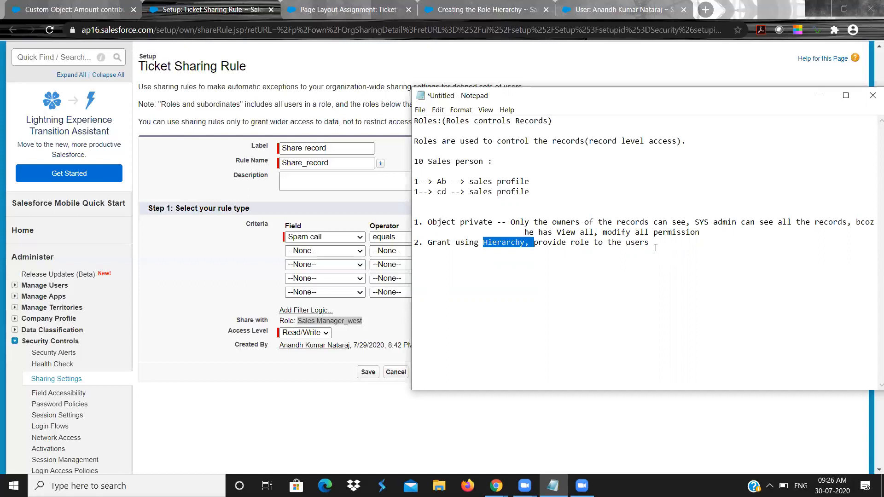
Add a third item to the notes reading "3.Criteria based sharing rule--"
{"action": "left_click", "coordinate": [655, 247]}
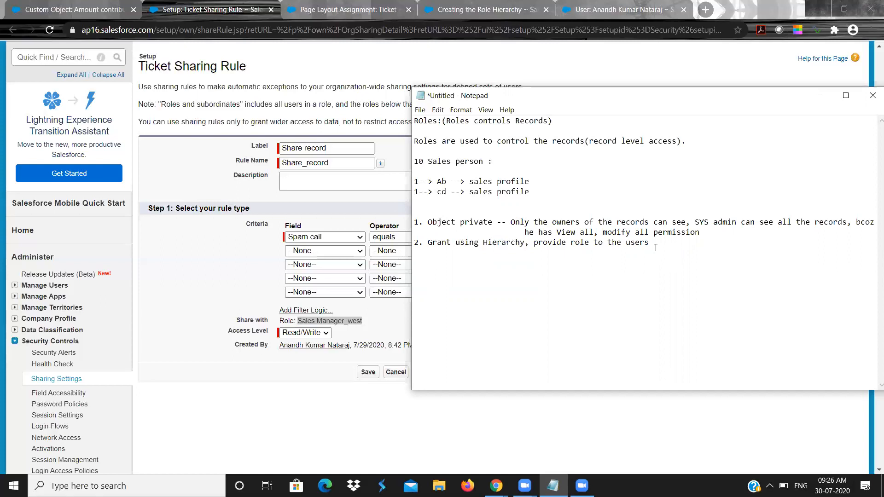
{"action": "type", "text": "3.C"}
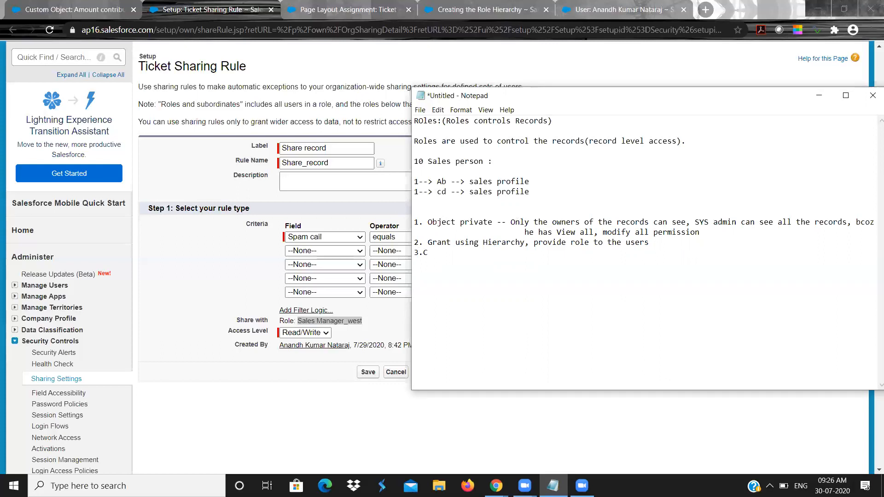
{"action": "type", "text": "riteria based sha"}
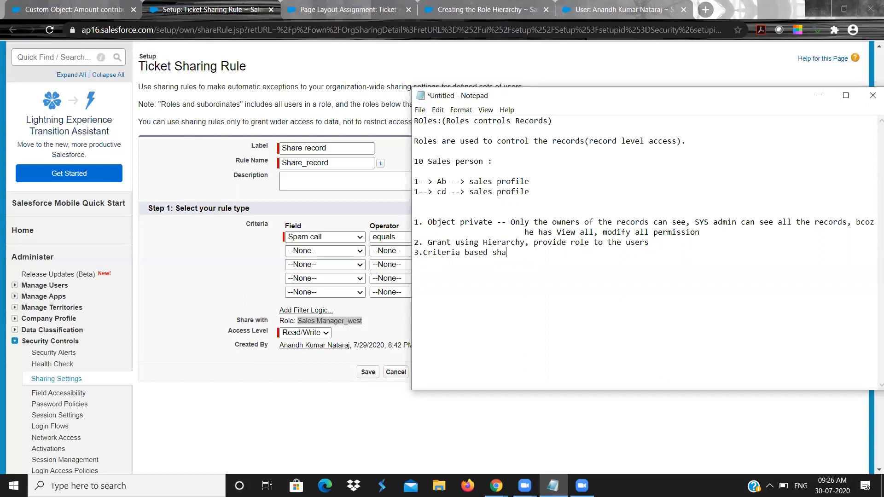
{"action": "type", "text": "ring rule--"}
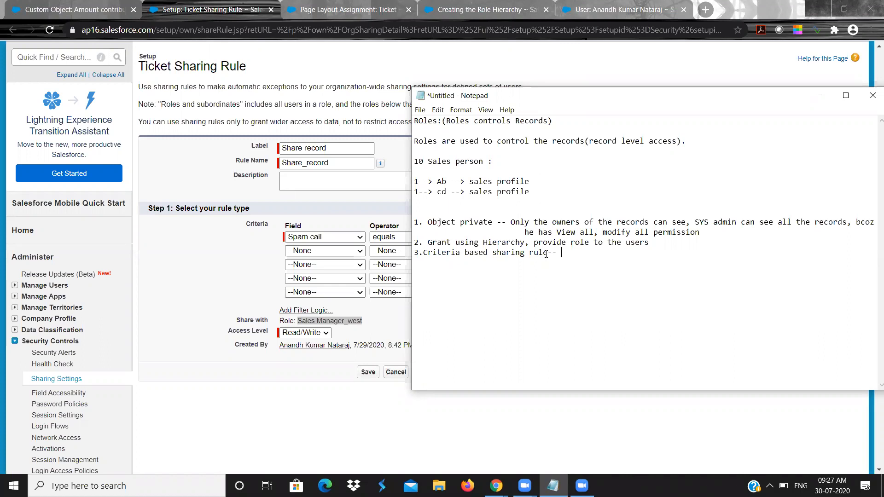
Re-read the Hierarchy and View all entries in the notes and minimize the File Explorer window
{"action": "double_click", "coordinate": [510, 244]}
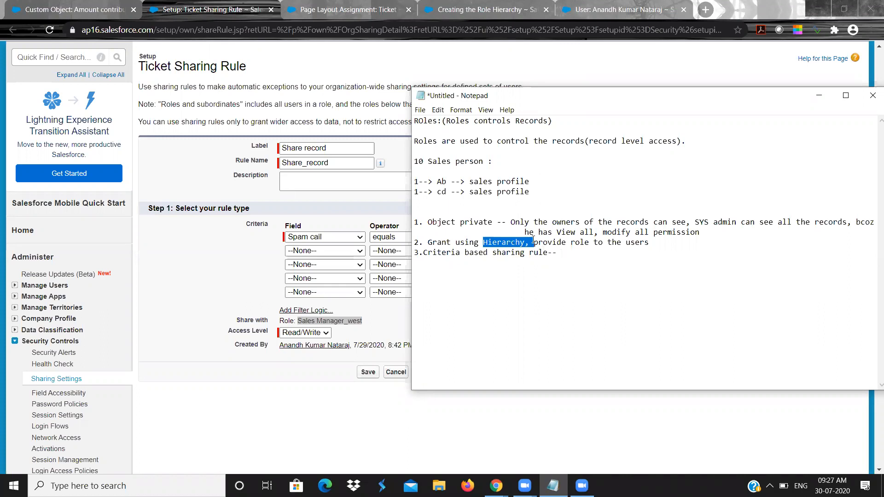
{"action": "double_click", "coordinate": [573, 233]}
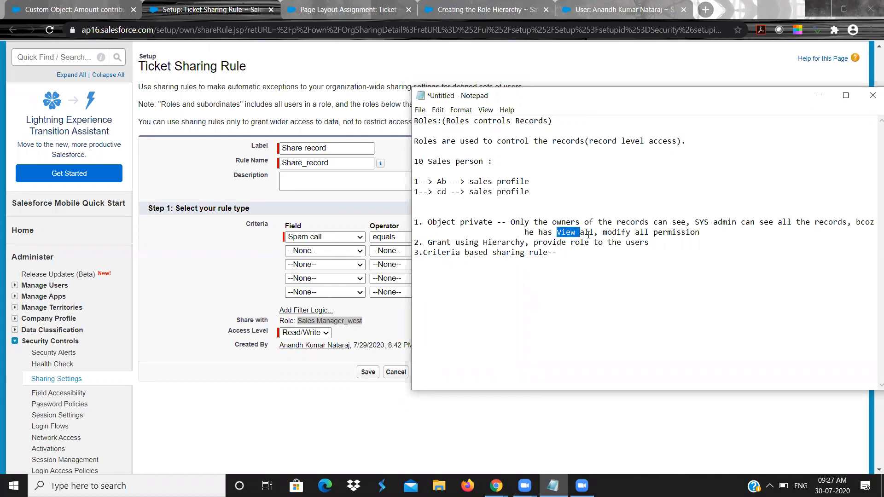
{"action": "double_click", "coordinate": [589, 233]}
{"action": "left_click", "coordinate": [566, 254]}
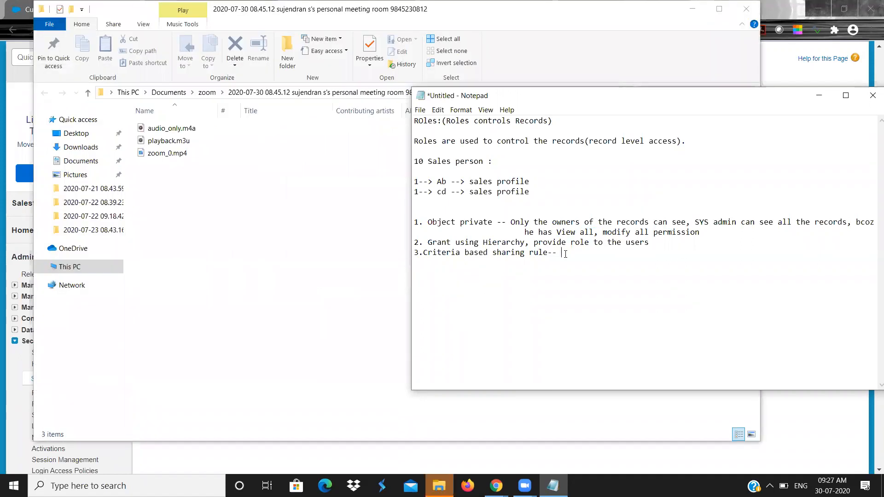
{"action": "left_click", "coordinate": [696, 9]}
{"action": "left_click", "coordinate": [697, 9]}
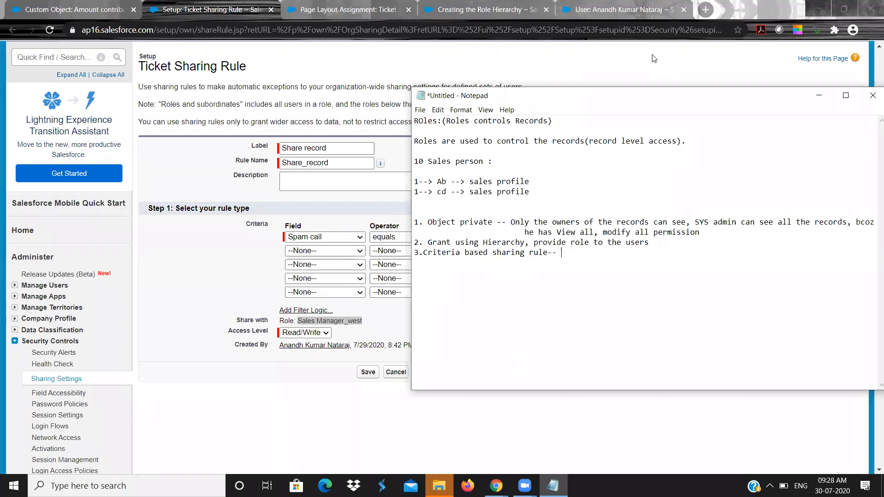
Return to the Ticket sharing rule in the browser and examine its criteria field options and access level setting
{"action": "left_click", "coordinate": [348, 225]}
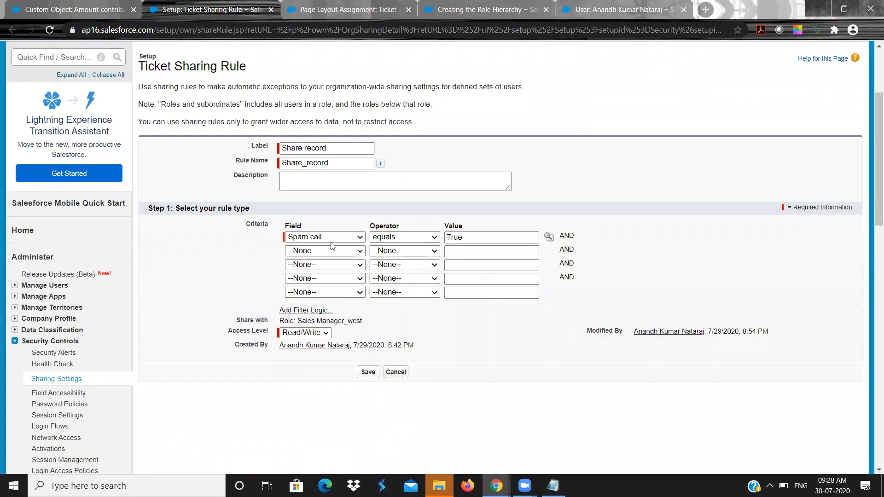
{"action": "left_click", "coordinate": [331, 238]}
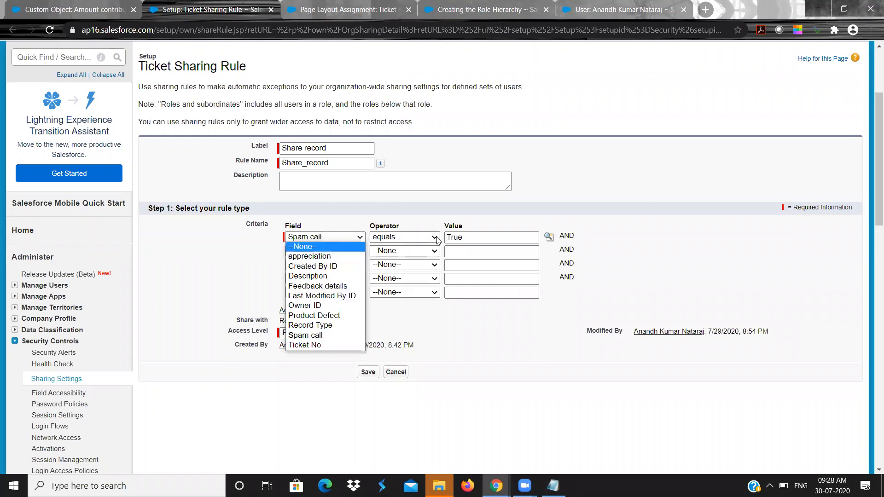
{"action": "left_click", "coordinate": [514, 227]}
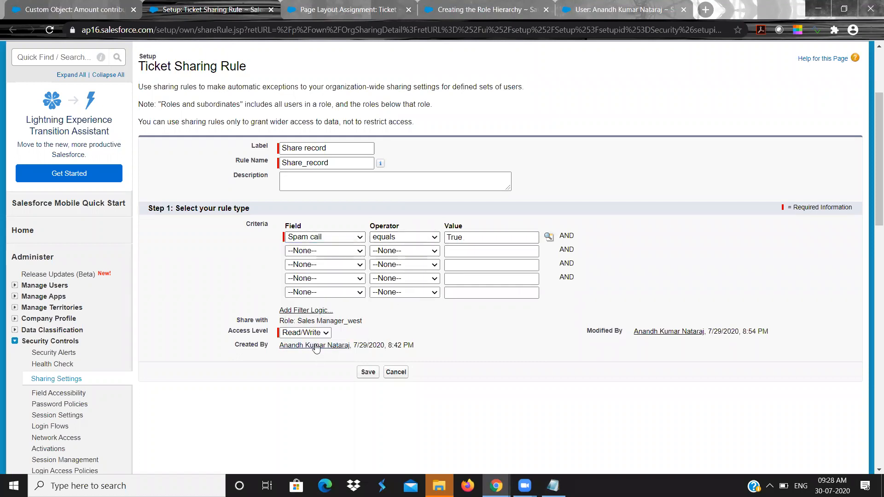
{"action": "left_click", "coordinate": [317, 337]}
{"action": "left_click", "coordinate": [318, 337]}
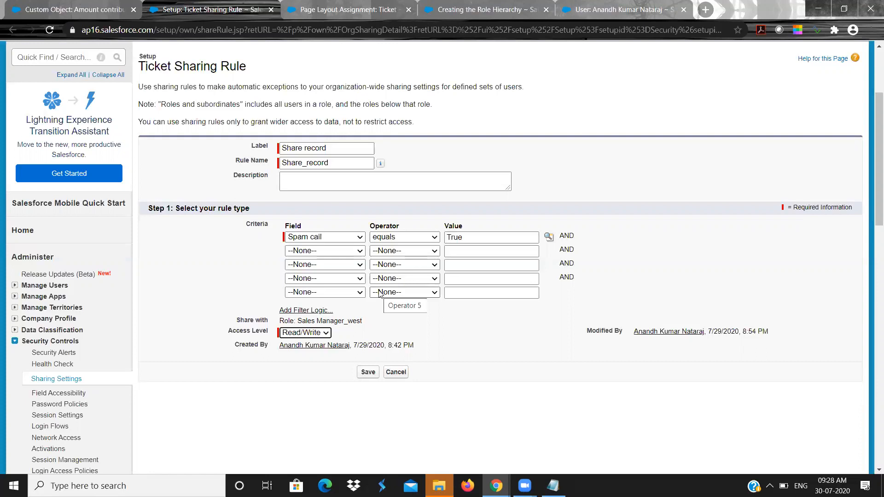
Examine the Ticket sharing rule's note about granting only wider access to data
{"action": "double_click", "coordinate": [261, 121]}
{"action": "double_click", "coordinate": [279, 122]}
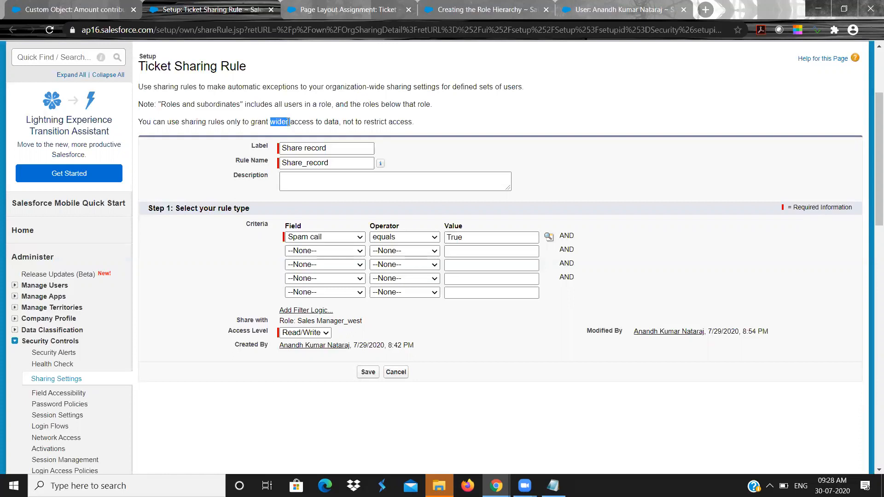
{"action": "double_click", "coordinate": [298, 122]}
{"action": "double_click", "coordinate": [284, 121]}
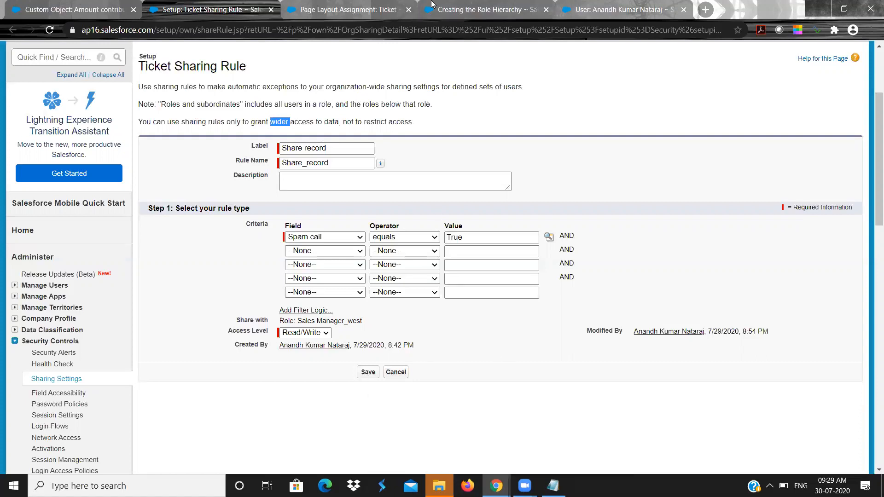
Open ticket TKT-0005 from the Tickets list and review its owner, record type and spam setting
{"action": "left_click", "coordinate": [488, 9]}
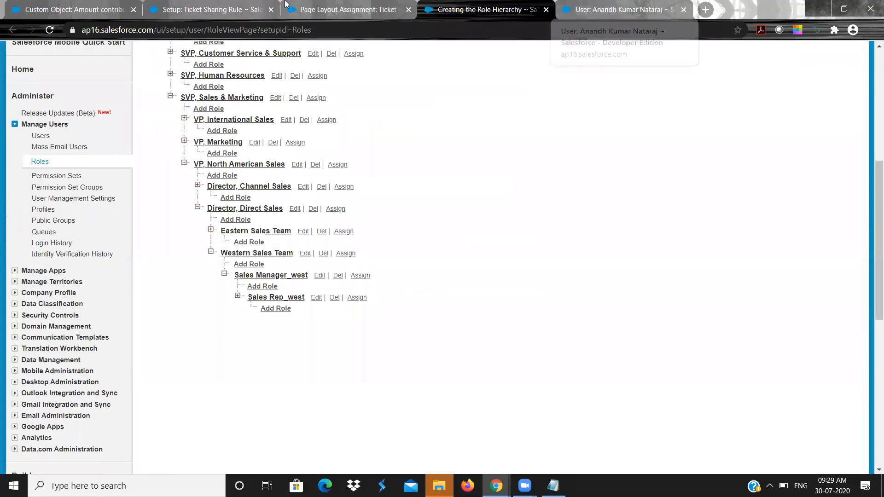
{"action": "left_click", "coordinate": [594, 6]}
{"action": "left_click", "coordinate": [331, 4]}
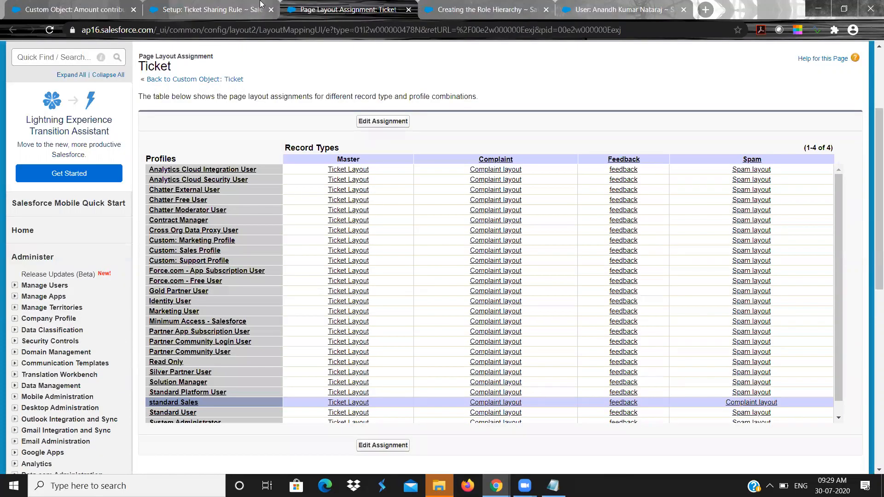
{"action": "left_click", "coordinate": [224, 6]}
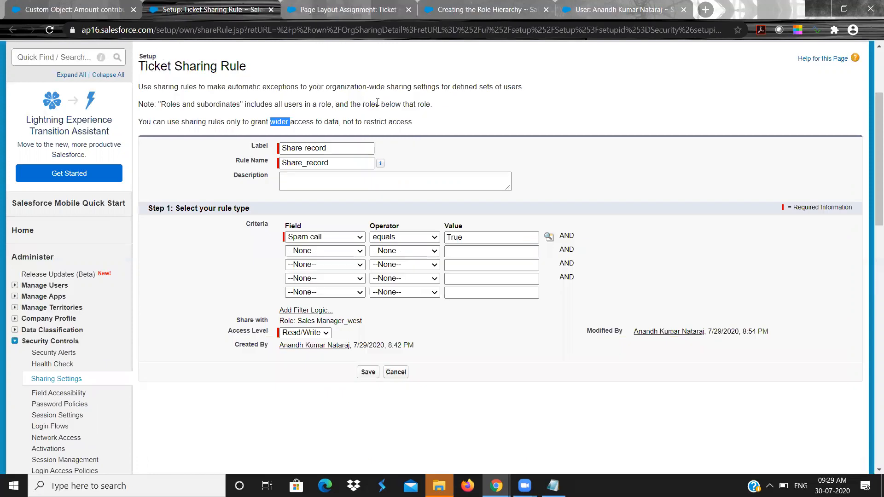
{"action": "left_click", "coordinate": [481, 7]}
{"action": "left_click", "coordinate": [626, 5]}
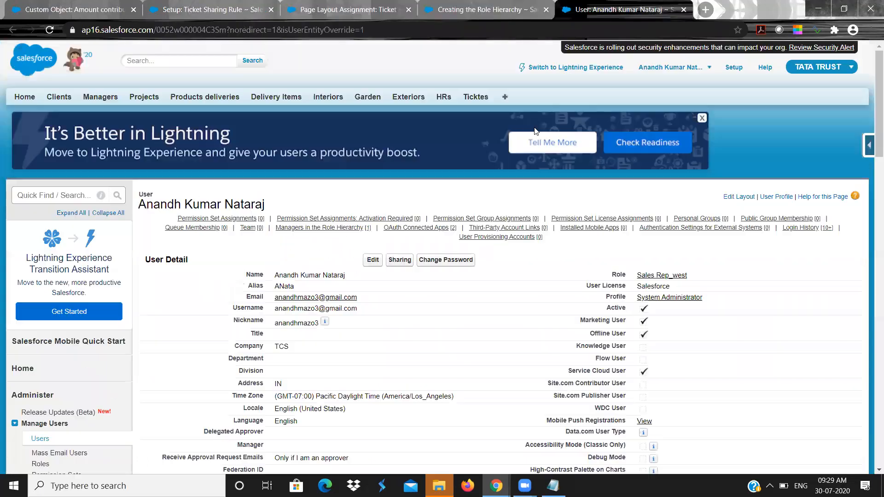
{"action": "left_click", "coordinate": [469, 99]}
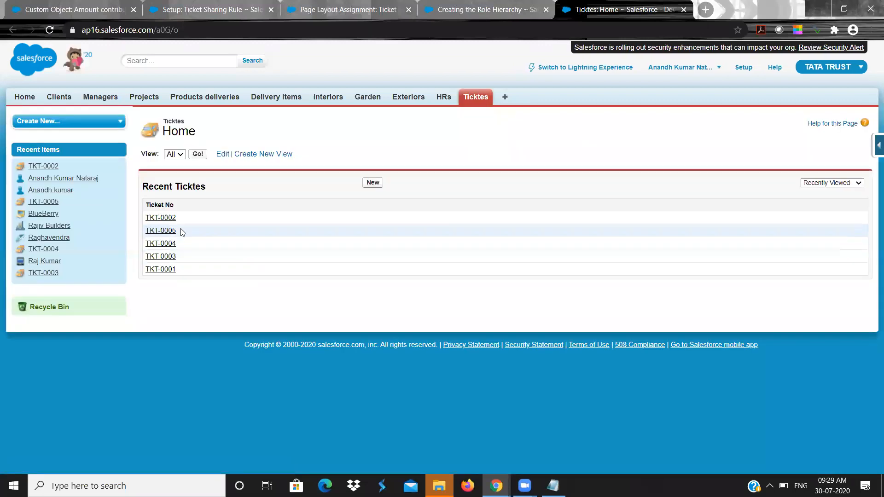
{"action": "left_click", "coordinate": [169, 231]}
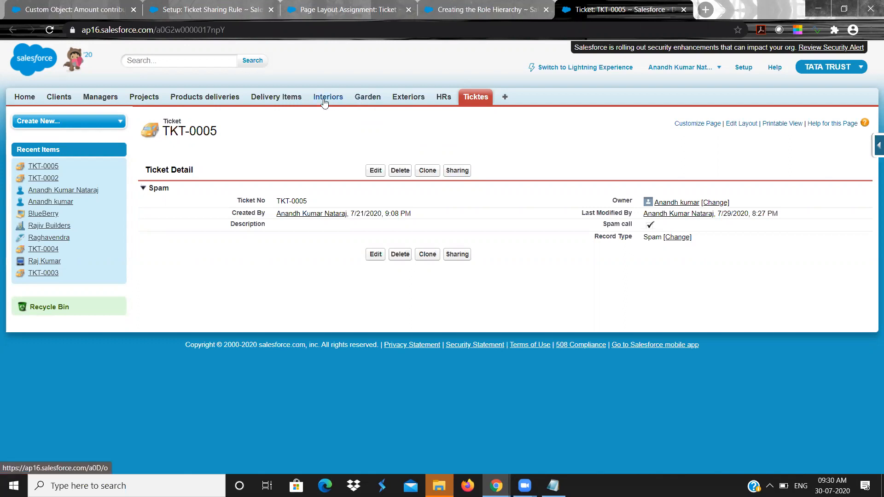
Open the sharing details of the record in the HRs list
{"action": "left_click", "coordinate": [442, 98]}
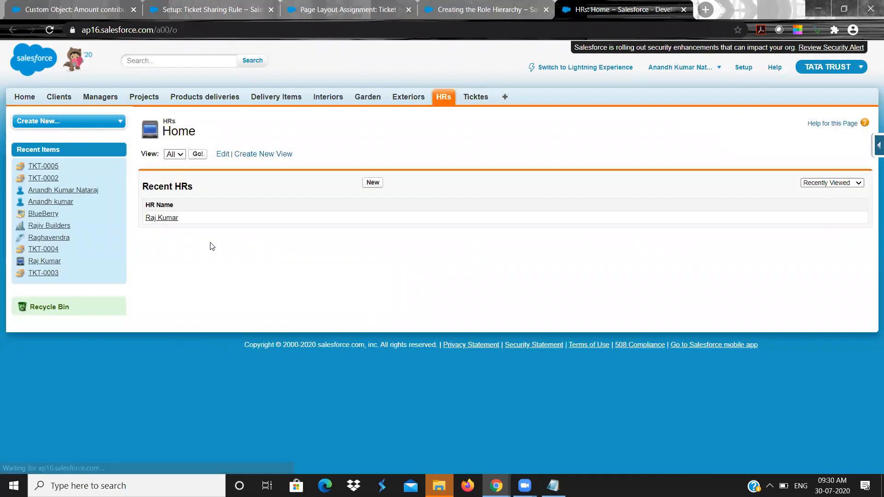
{"action": "left_click", "coordinate": [162, 218]}
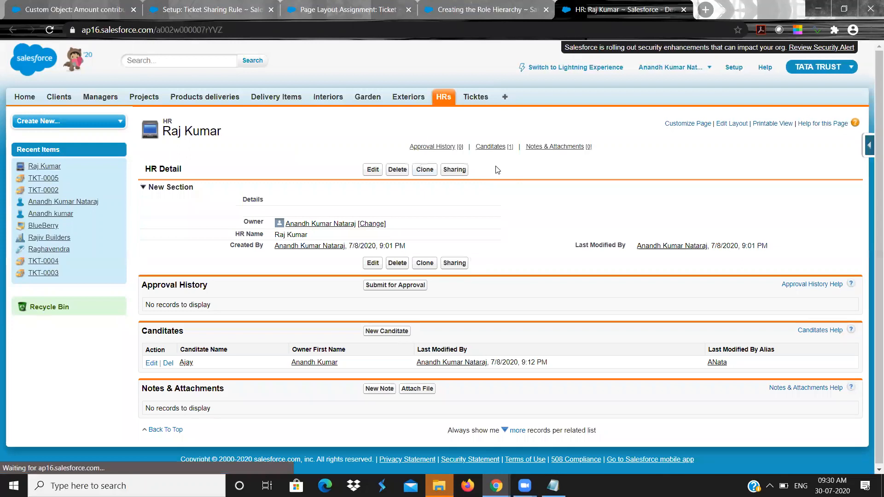
{"action": "left_click", "coordinate": [451, 171]}
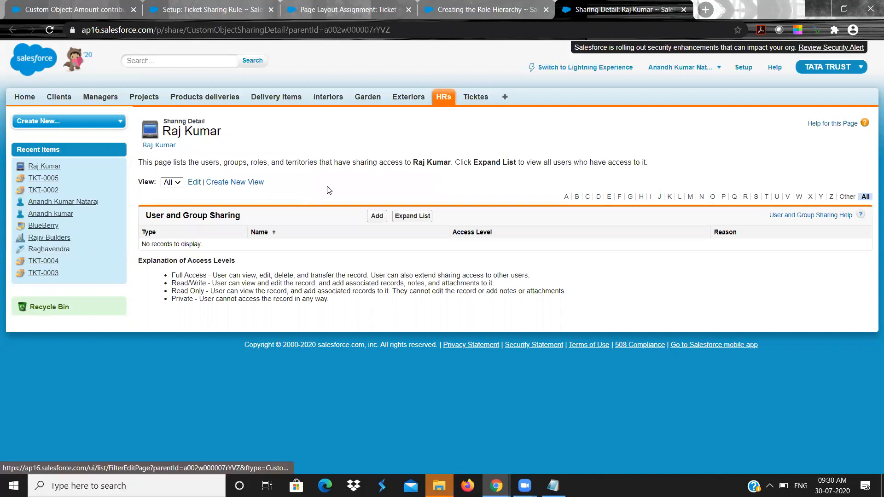
Examine the search categories available for a new manual sharing on the HR record and cancel it
{"action": "left_click", "coordinate": [380, 216]}
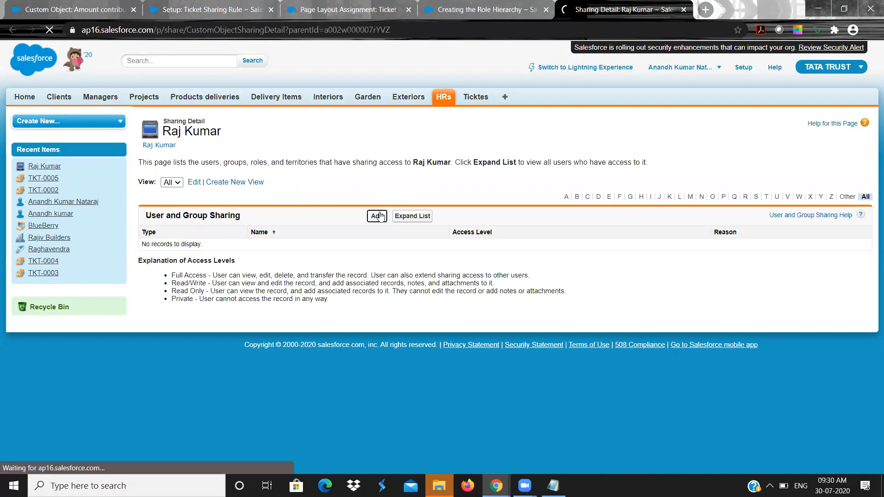
{"action": "left_click", "coordinate": [191, 298]}
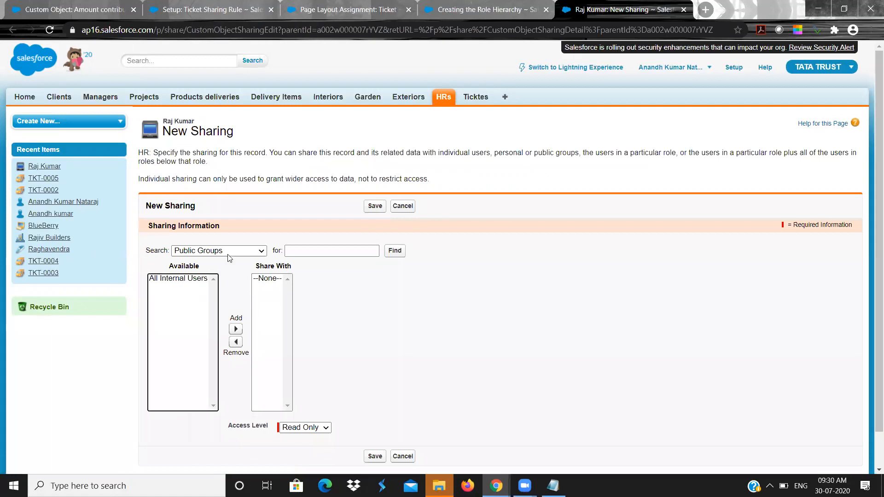
{"action": "left_click", "coordinate": [242, 252]}
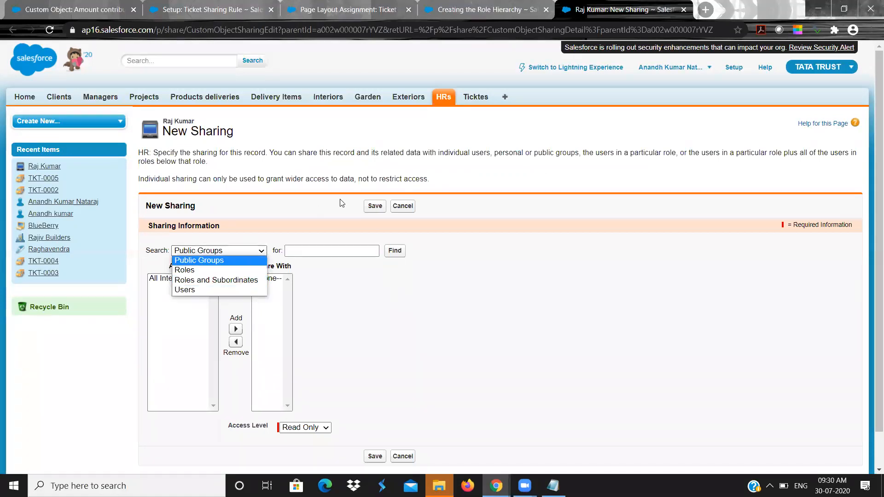
{"action": "left_click", "coordinate": [404, 211]}
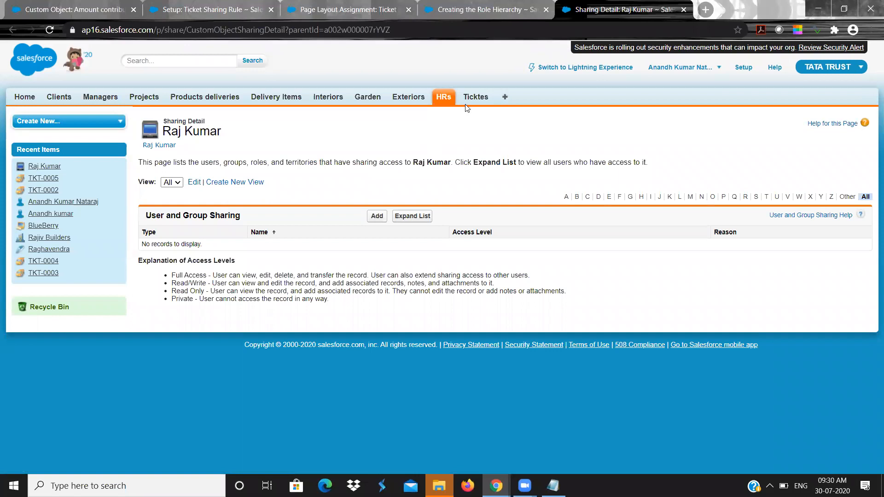
Open ticket TKT-0003 and compare it with the criteria of the Ticket sharing rule
{"action": "left_click", "coordinate": [475, 99]}
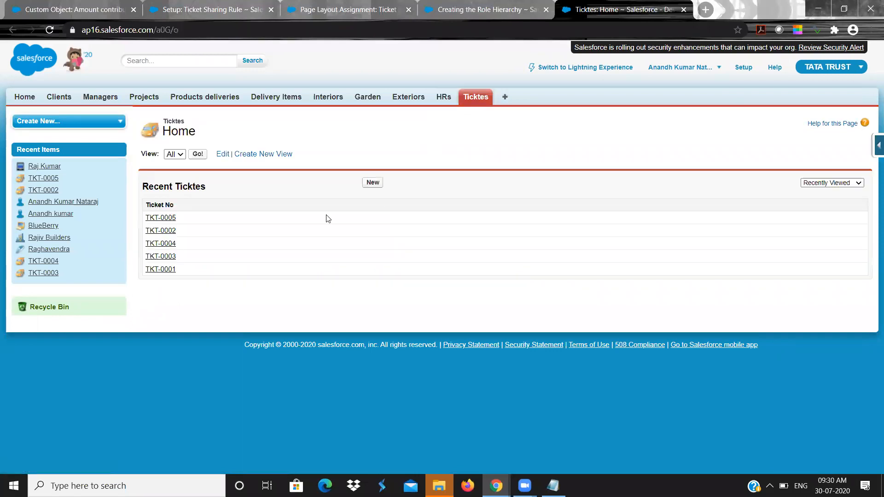
{"action": "left_click", "coordinate": [169, 259]}
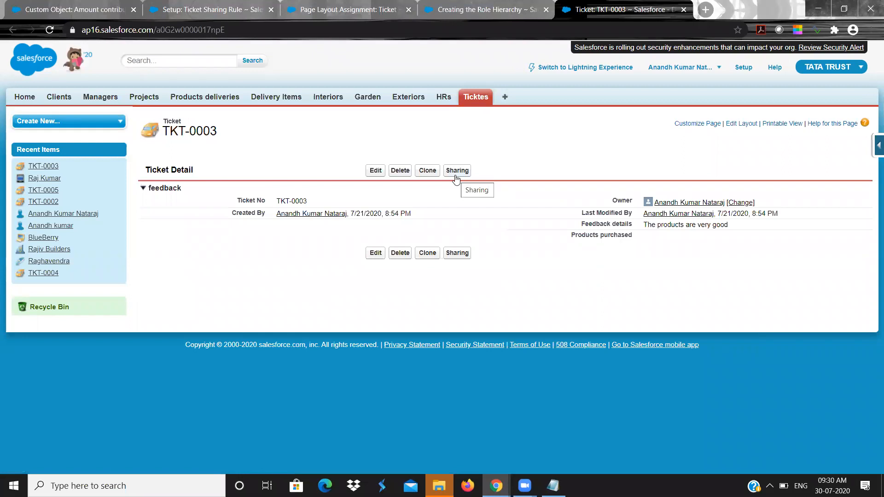
{"action": "left_click", "coordinate": [204, 5]}
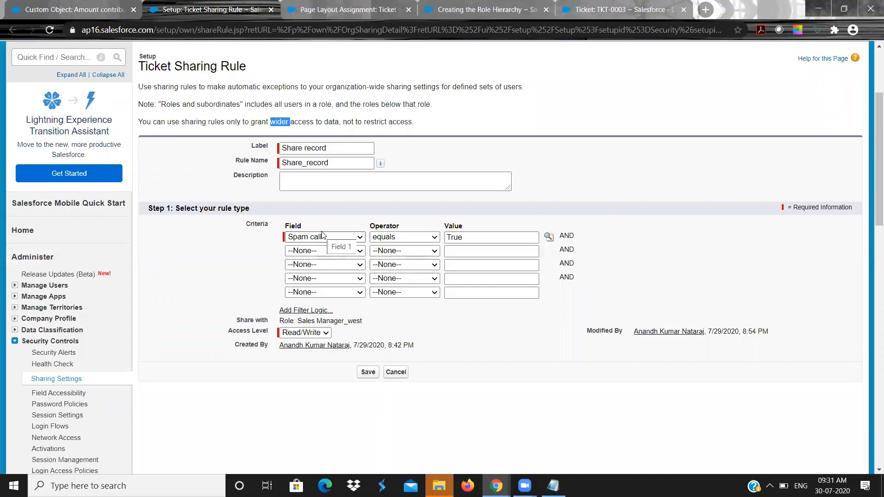
{"action": "left_click", "coordinate": [676, 7]}
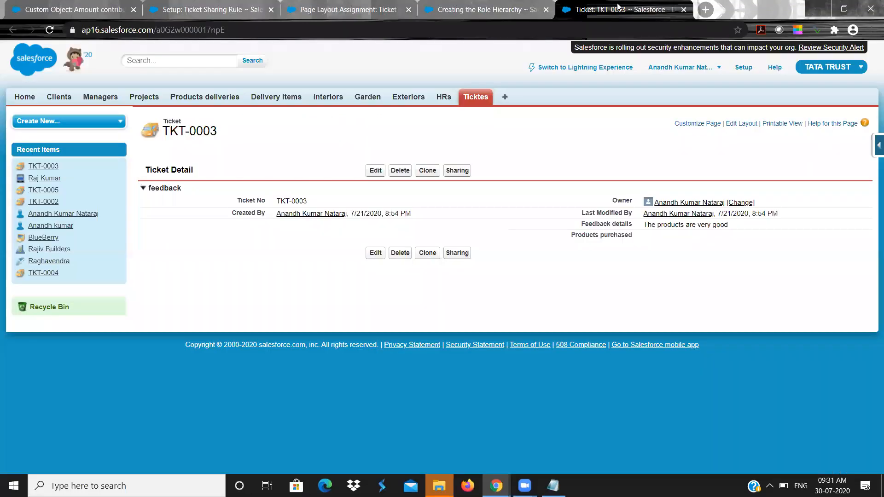
Manually share ticket TKT-0003 with the second user in the available users list, with Read Only access
{"action": "left_click", "coordinate": [457, 171]}
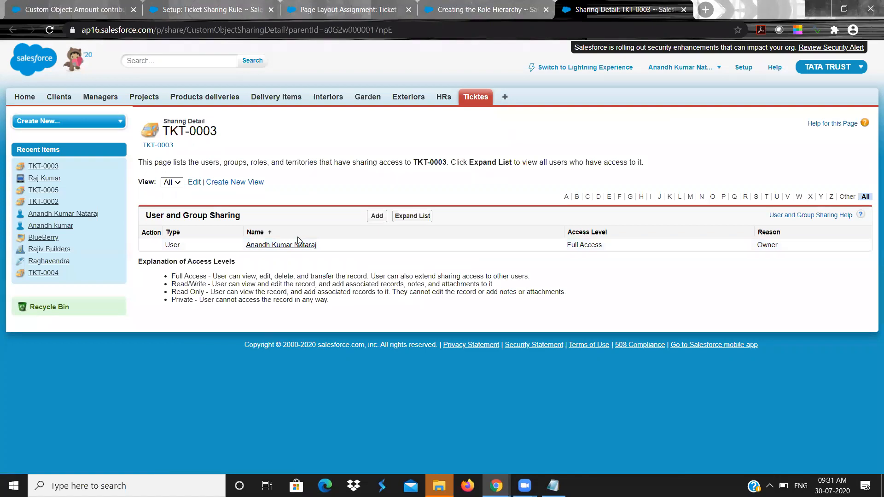
{"action": "left_click", "coordinate": [376, 216]}
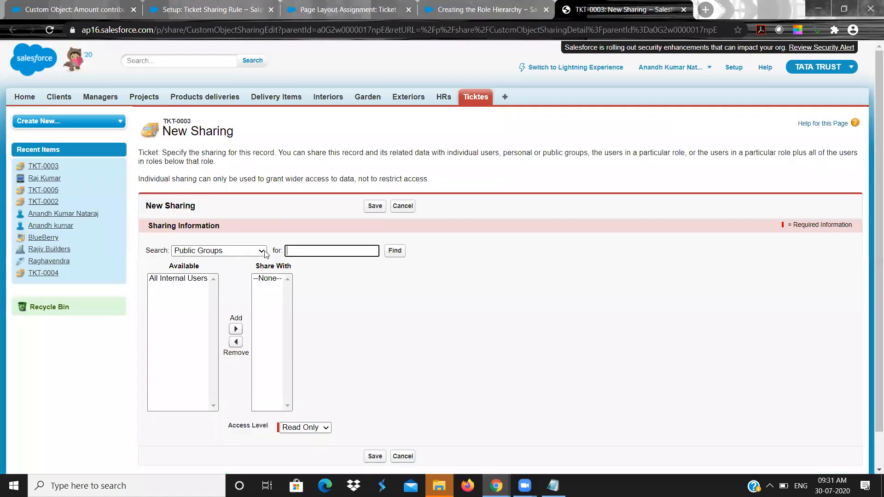
{"action": "left_click", "coordinate": [233, 252]}
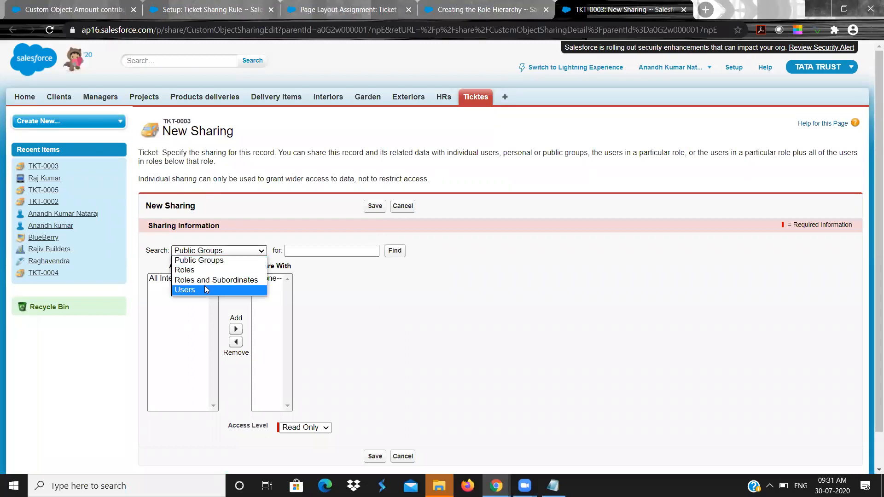
{"action": "left_click", "coordinate": [205, 290]}
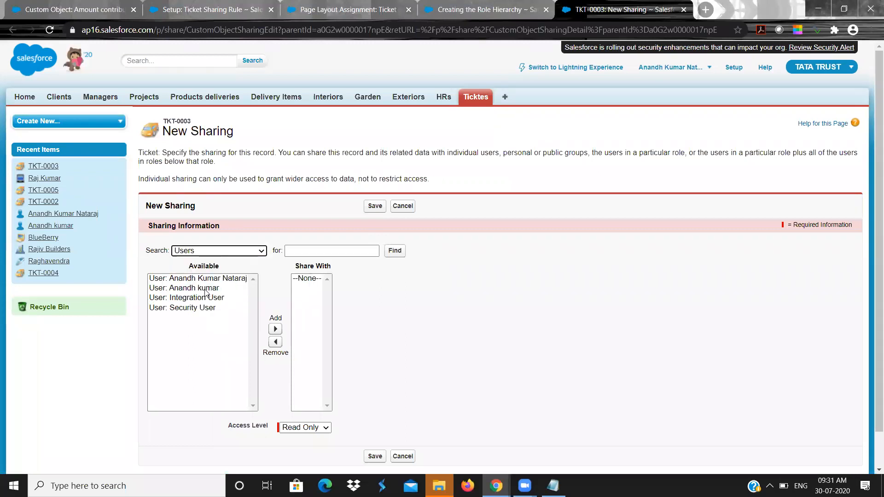
{"action": "left_click", "coordinate": [206, 290]}
{"action": "left_click", "coordinate": [275, 329]}
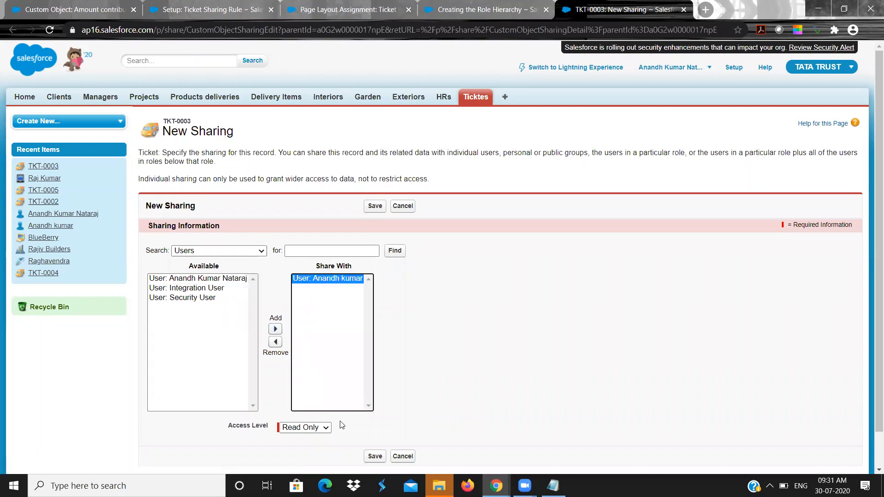
{"action": "left_click", "coordinate": [328, 427]}
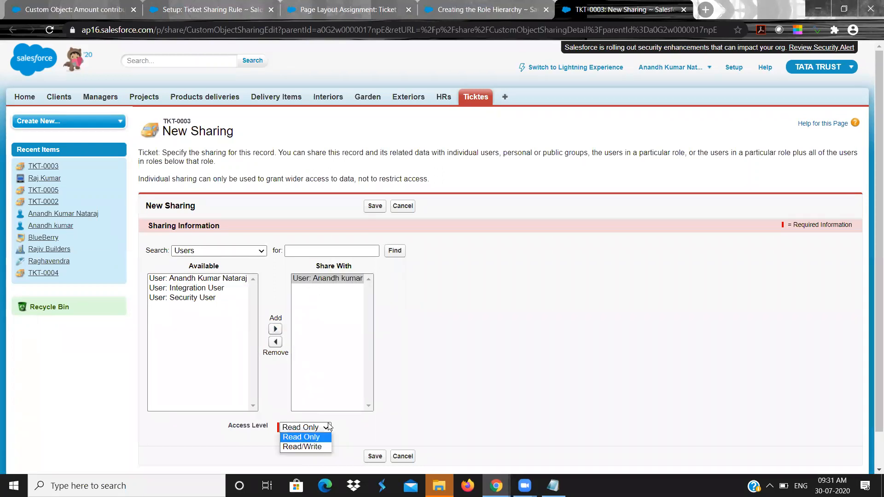
{"action": "left_click", "coordinate": [351, 426]}
{"action": "left_click", "coordinate": [374, 456]}
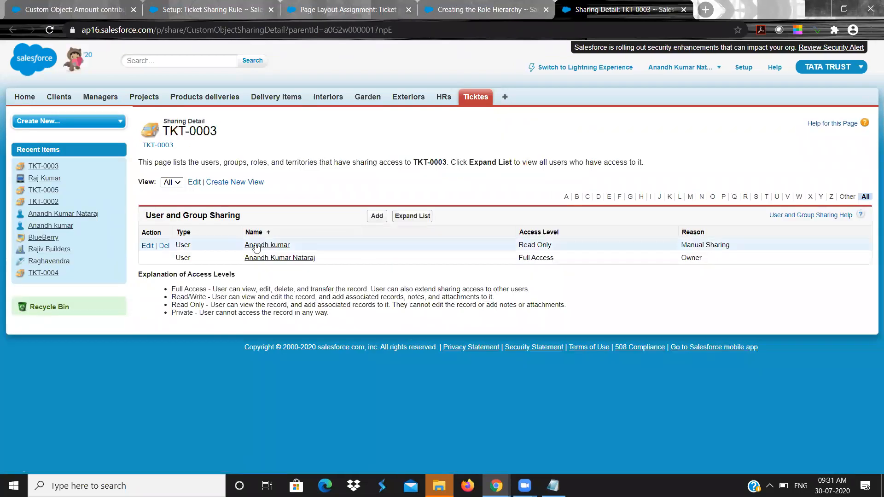
Open the HRs list in a separate browser tab and review the HR record's sharing details again
{"action": "left_click", "coordinate": [439, 101], "text": "ctrl"}
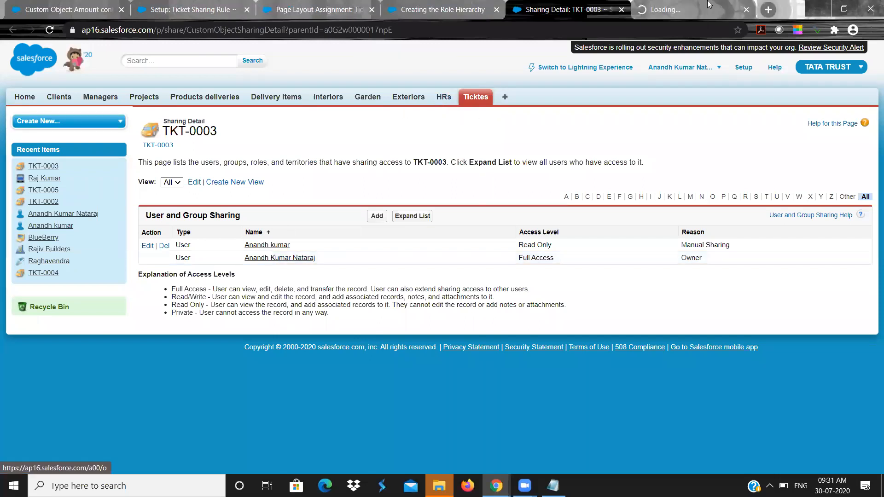
{"action": "left_click", "coordinate": [699, 9]}
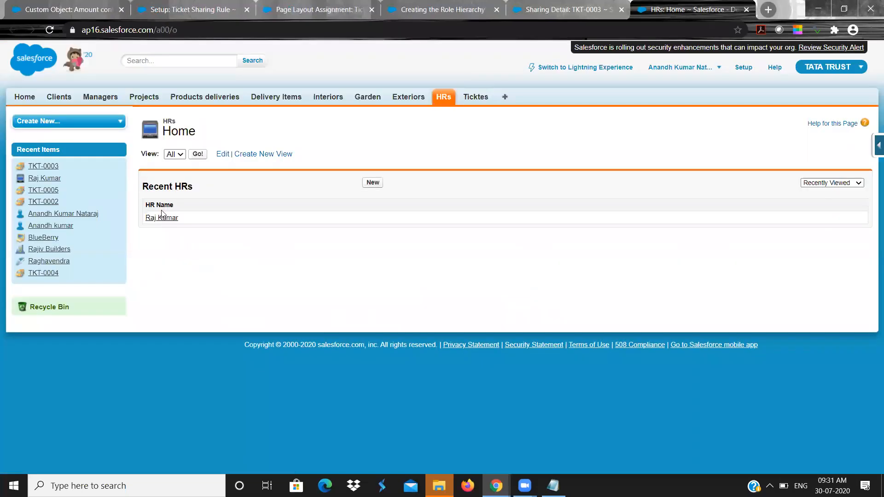
{"action": "left_click", "coordinate": [159, 219]}
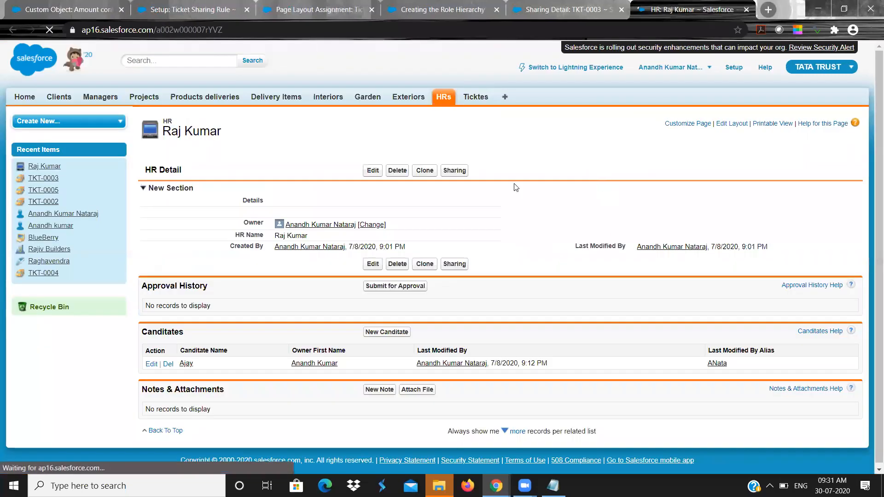
{"action": "left_click", "coordinate": [455, 171]}
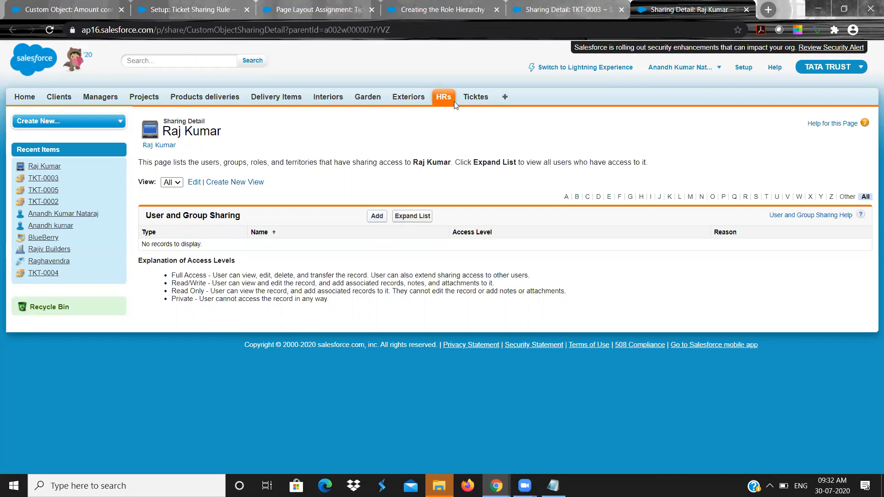
Review the sharing details of ticket TKT-0001 and the record details of ticket TKT-0004
{"action": "left_click", "coordinate": [468, 104]}
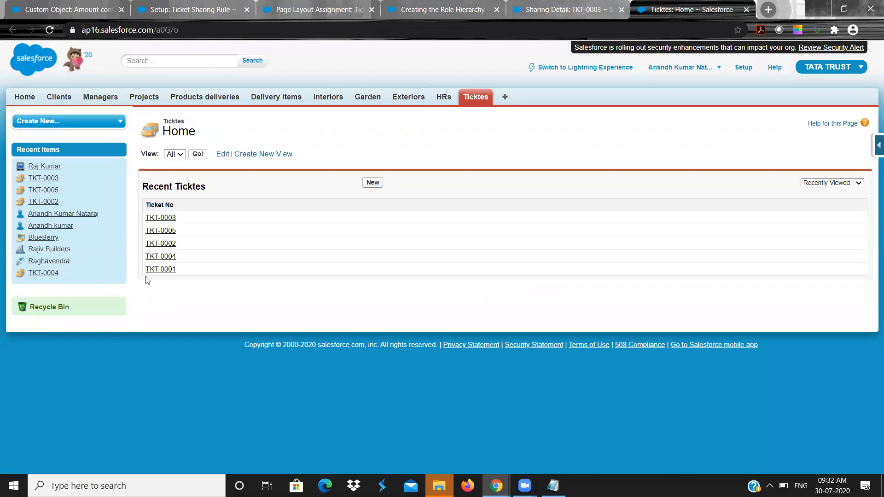
{"action": "left_click", "coordinate": [159, 270]}
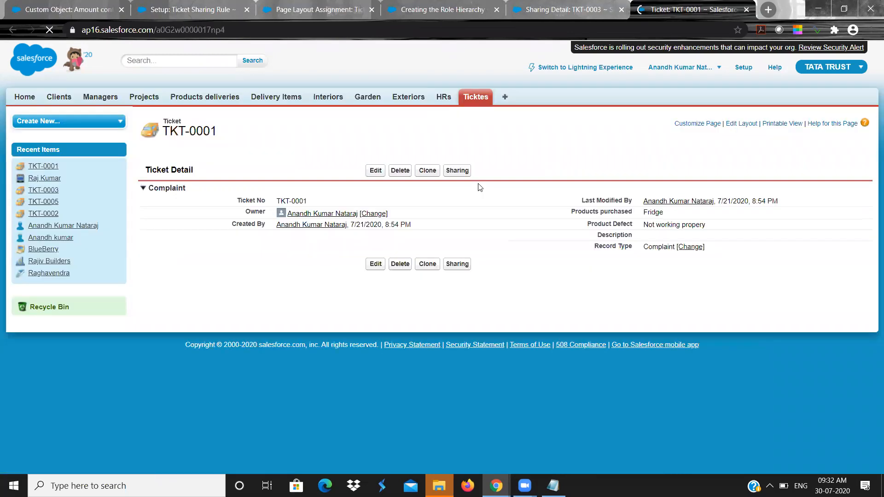
{"action": "left_click", "coordinate": [457, 171]}
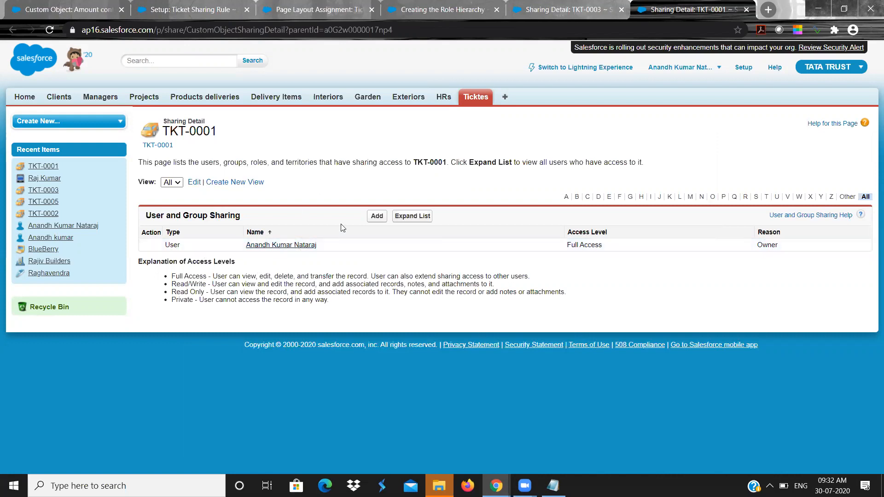
{"action": "left_click", "coordinate": [471, 101]}
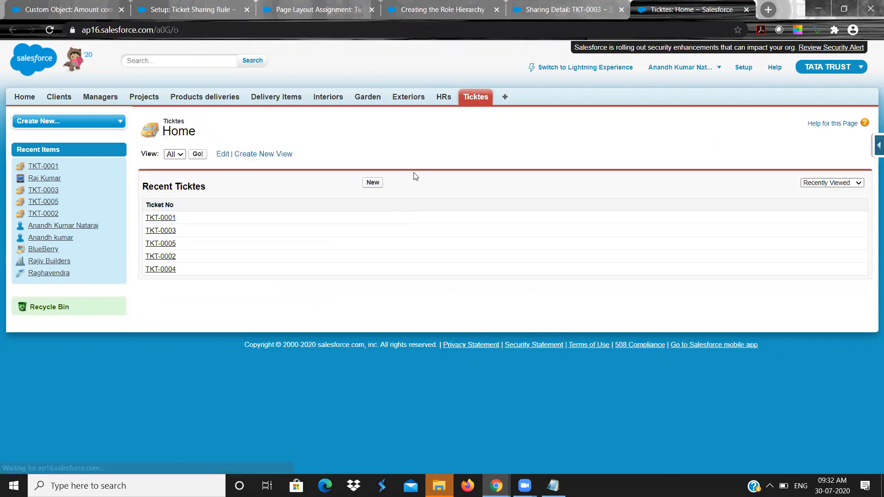
{"action": "left_click", "coordinate": [163, 270]}
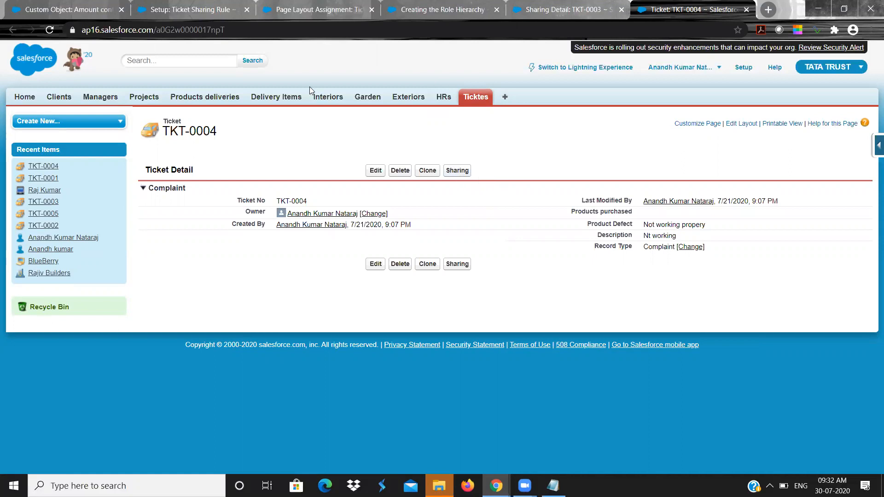
Review the sharing details of ticket TKT-0004 and the record details of product delivery Prod-0001
{"action": "left_click", "coordinate": [458, 171]}
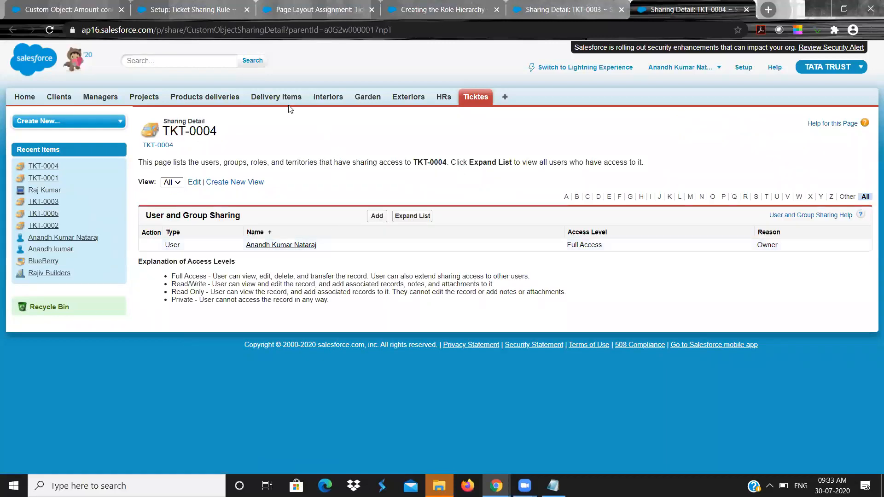
{"action": "left_click", "coordinate": [235, 105]}
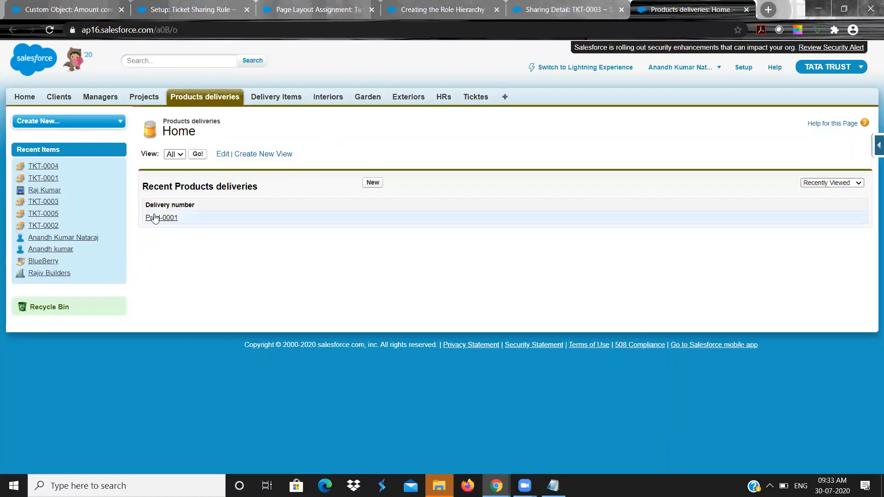
{"action": "left_click", "coordinate": [154, 217]}
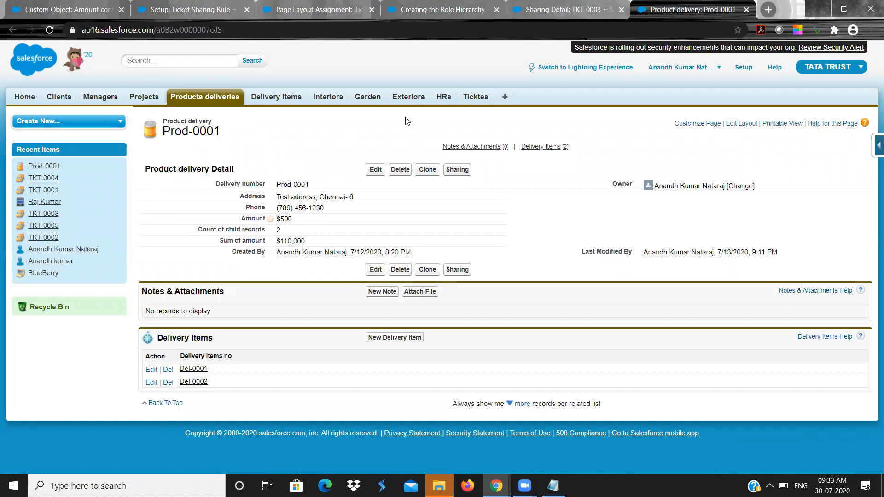
Switch to the Notepad notes and review the points on roles, private objects, hierarchy access and the criteria based sharing rule
{"action": "key", "text": "alt+Tab"}
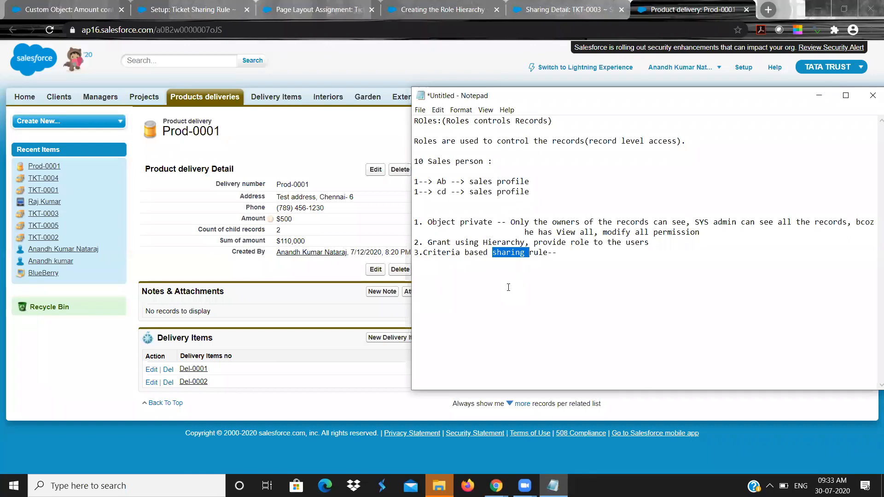
{"action": "left_click", "coordinate": [557, 251]}
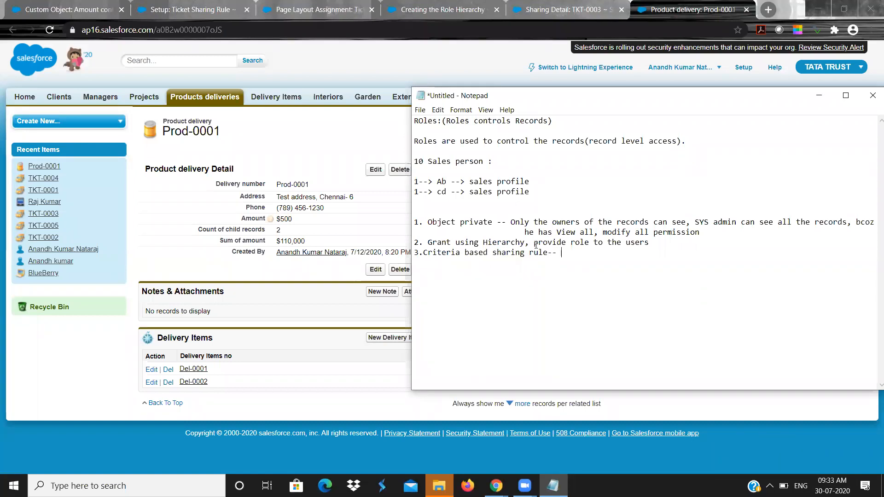
{"action": "left_click", "coordinate": [415, 121]}
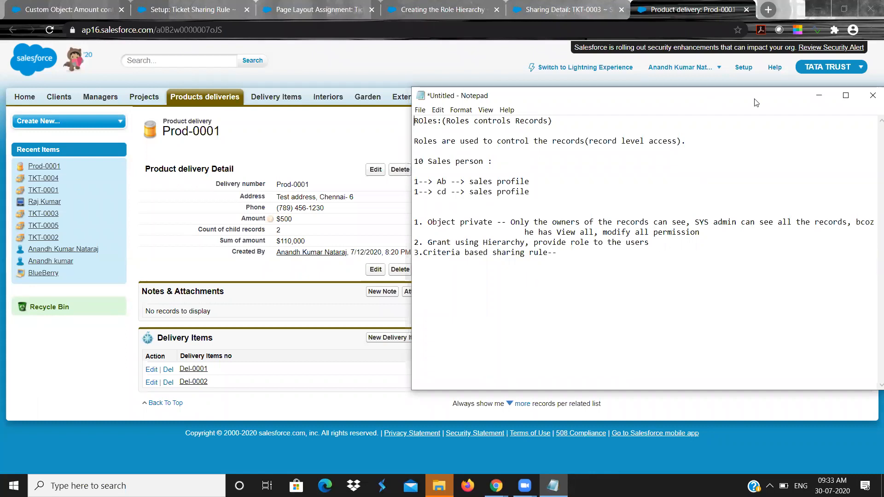